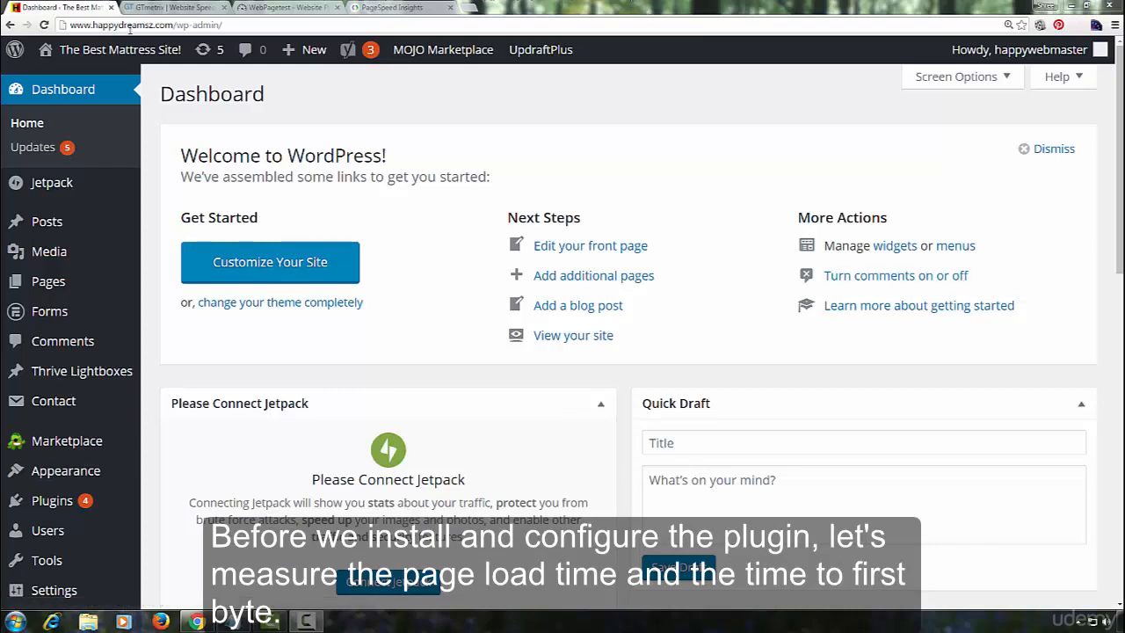
click(158, 7)
right_click(261, 282)
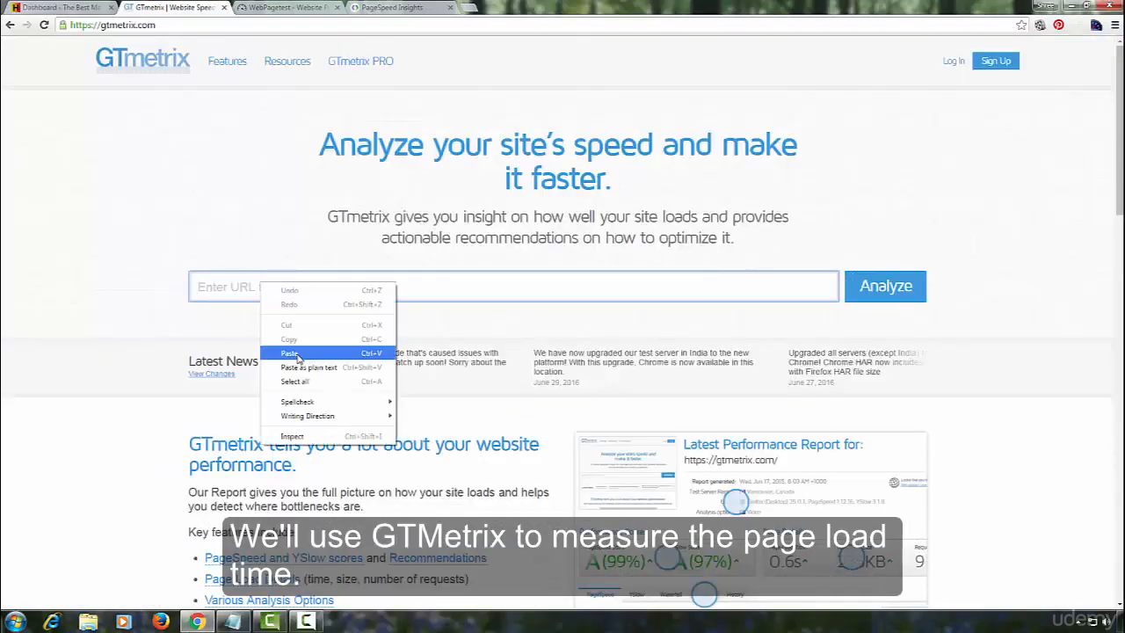
click(296, 353)
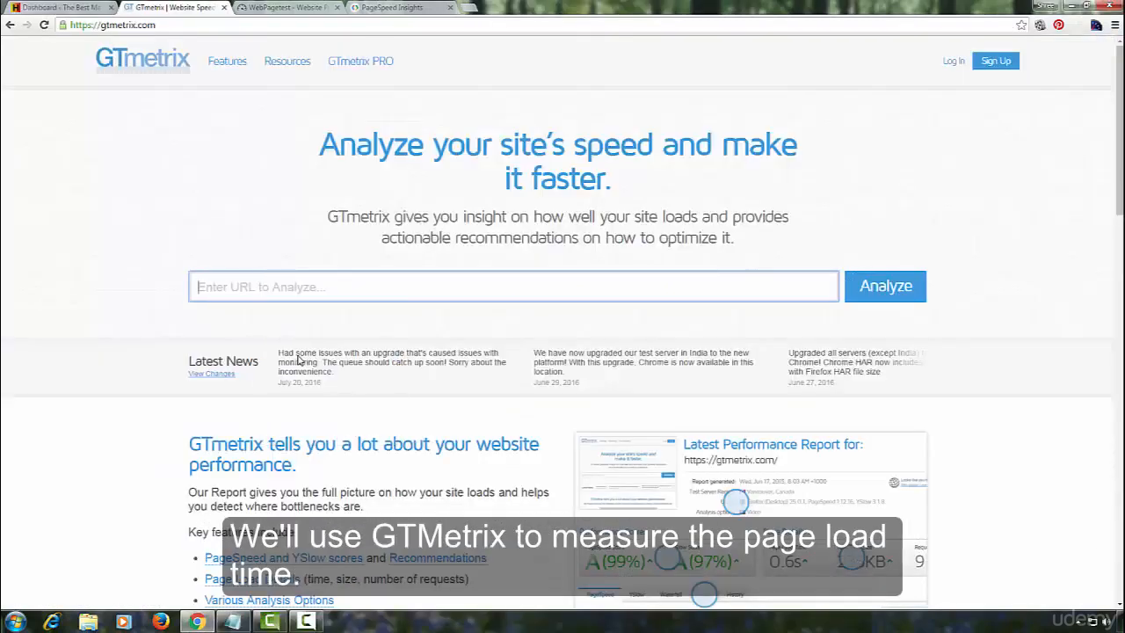
click(886, 285)
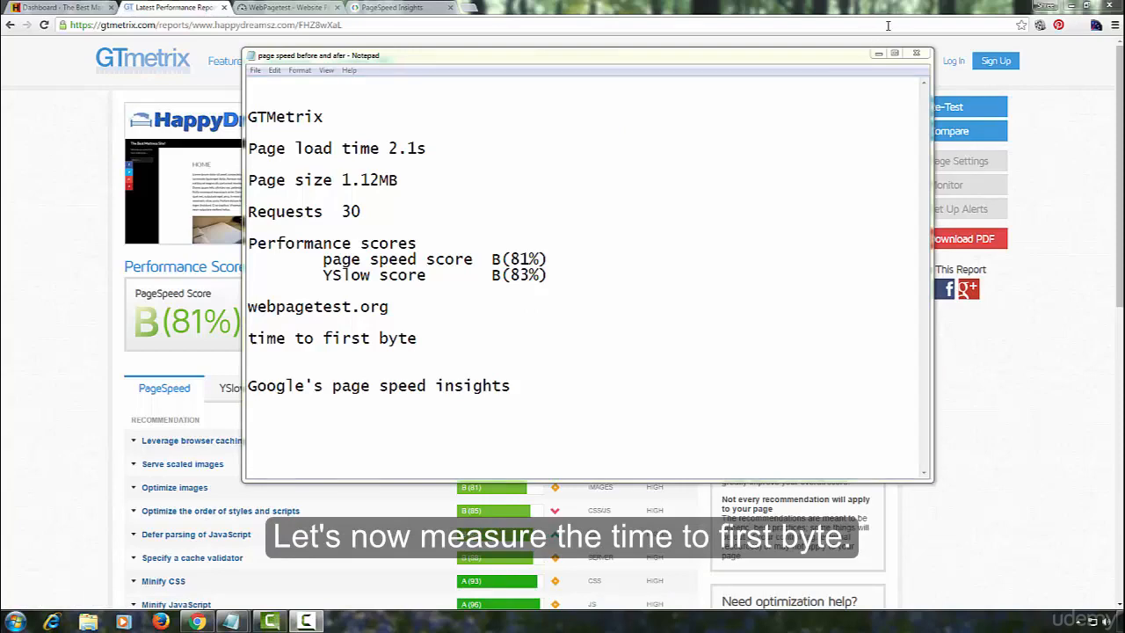
click(878, 56)
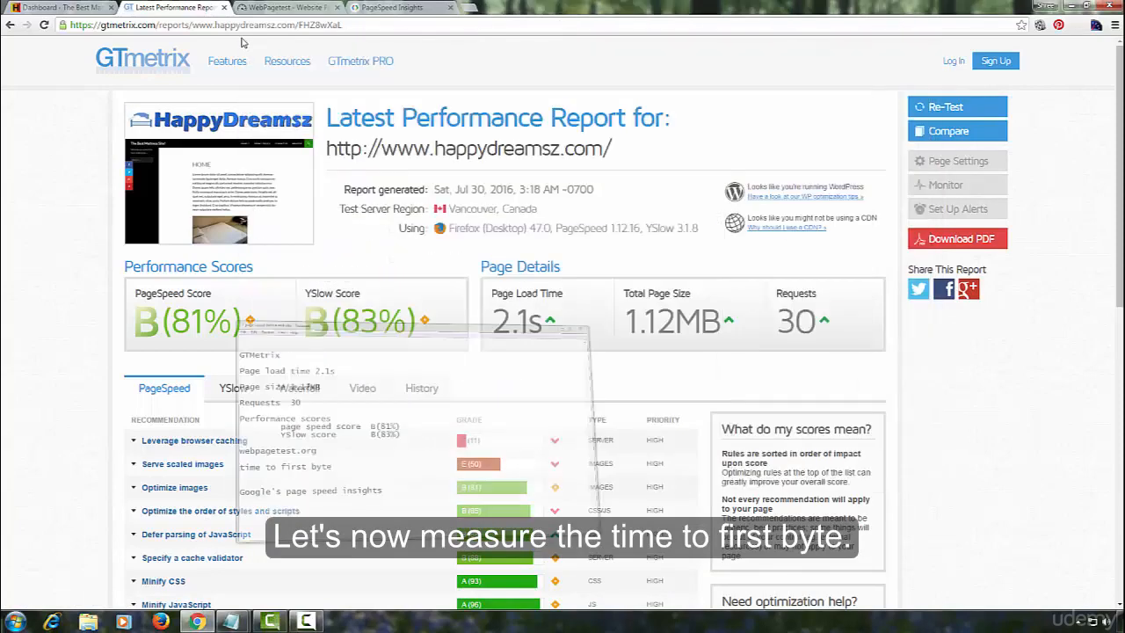
click(277, 9)
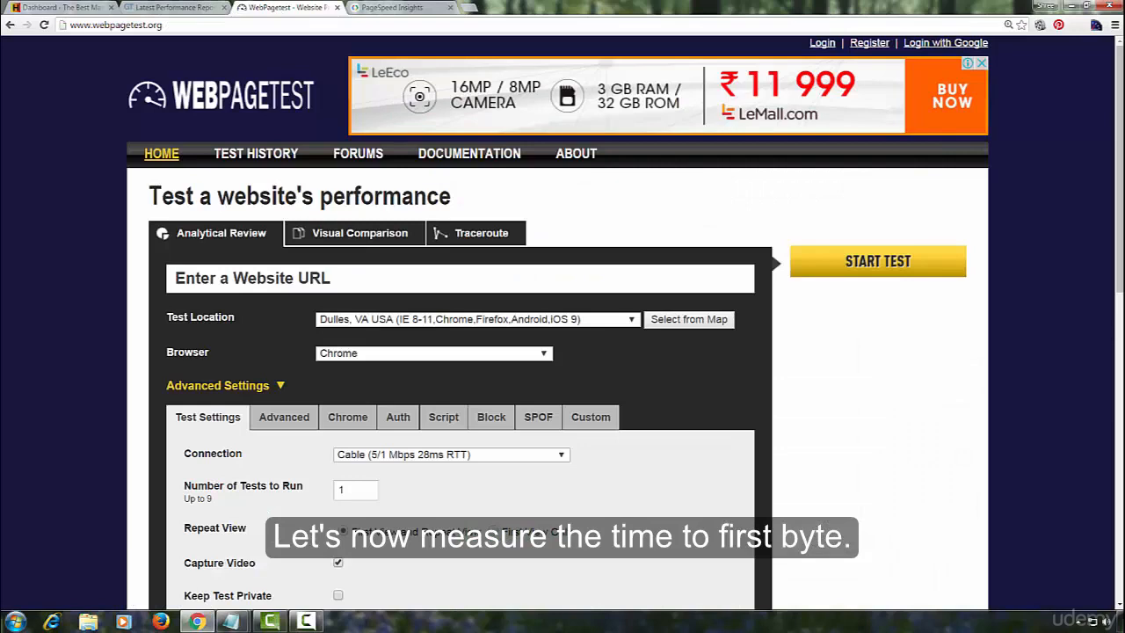
text(http://www.happydreamsz.com/)
key(Return)
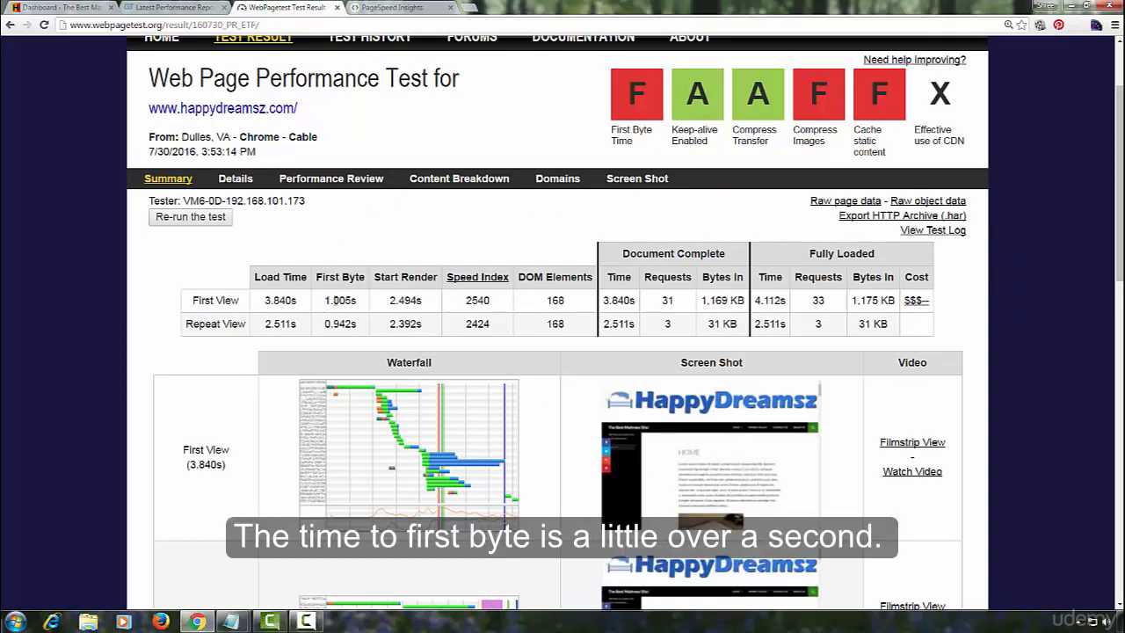
Copy the first view's First Byte value, 1.005s, into the Notepad notes after "time to first byte"
drag(324, 304, 352, 300)
right_click(350, 302)
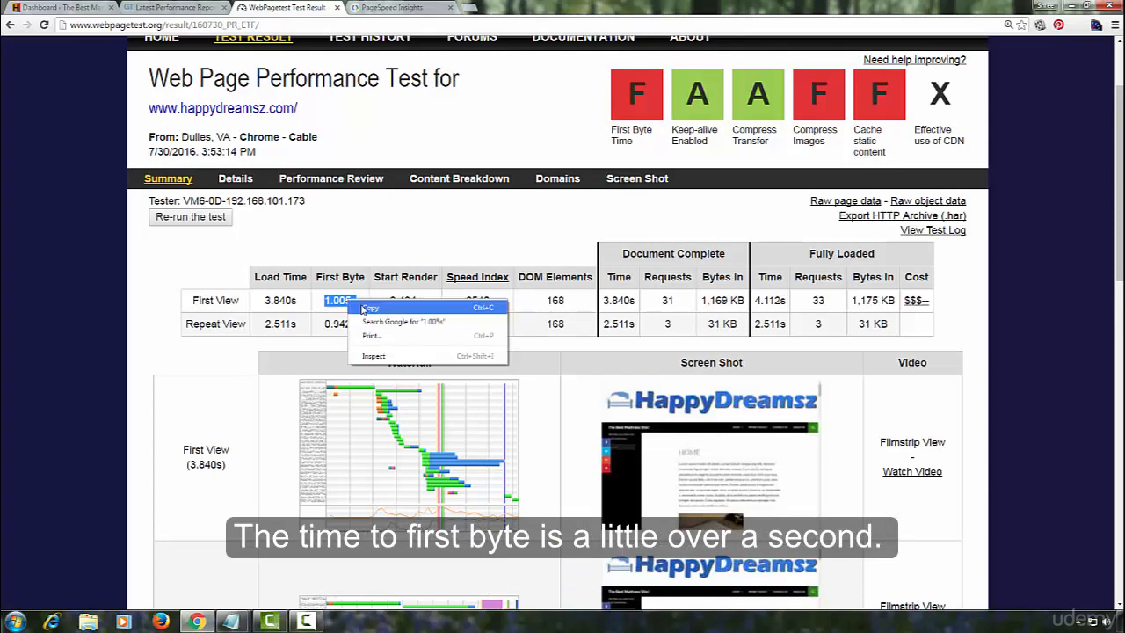
click(367, 307)
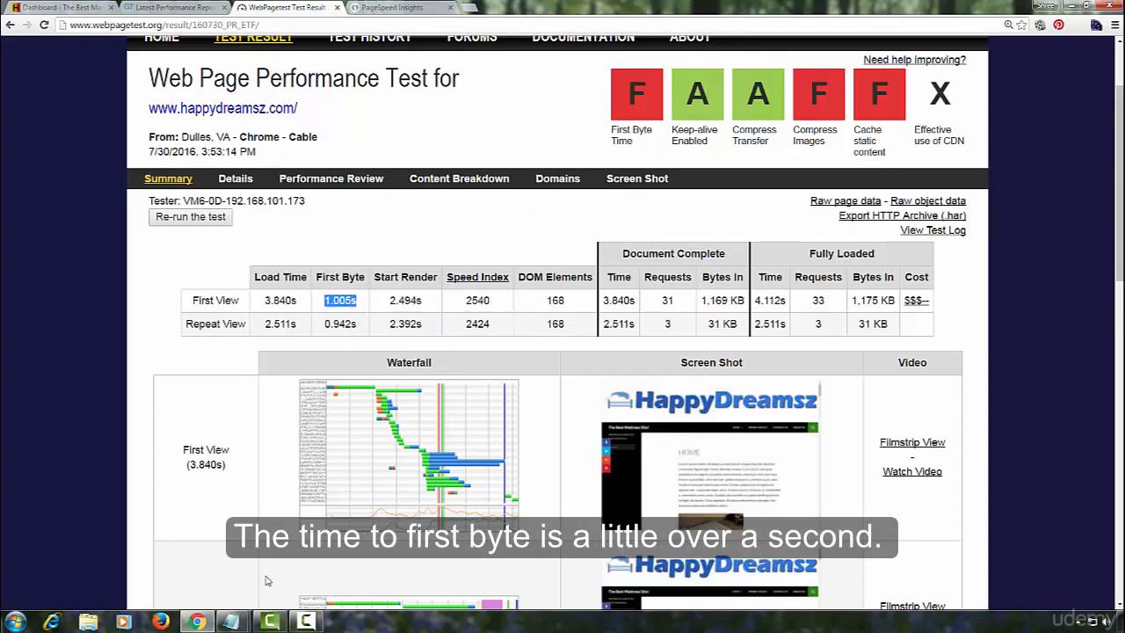
click(231, 621)
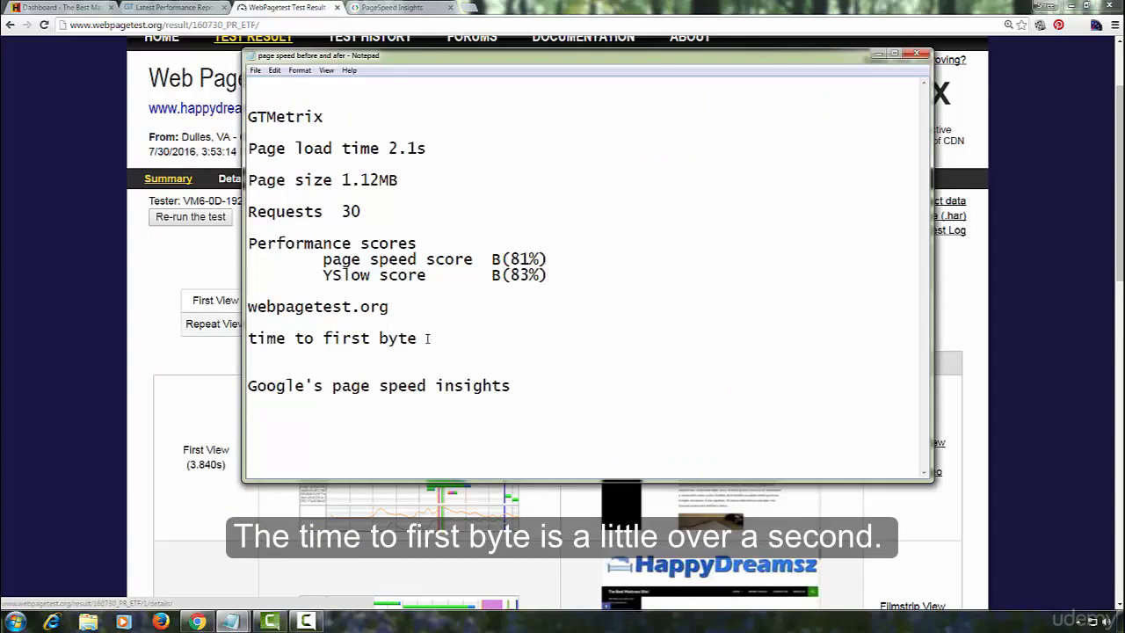
click(433, 338)
key(ctrl+v)
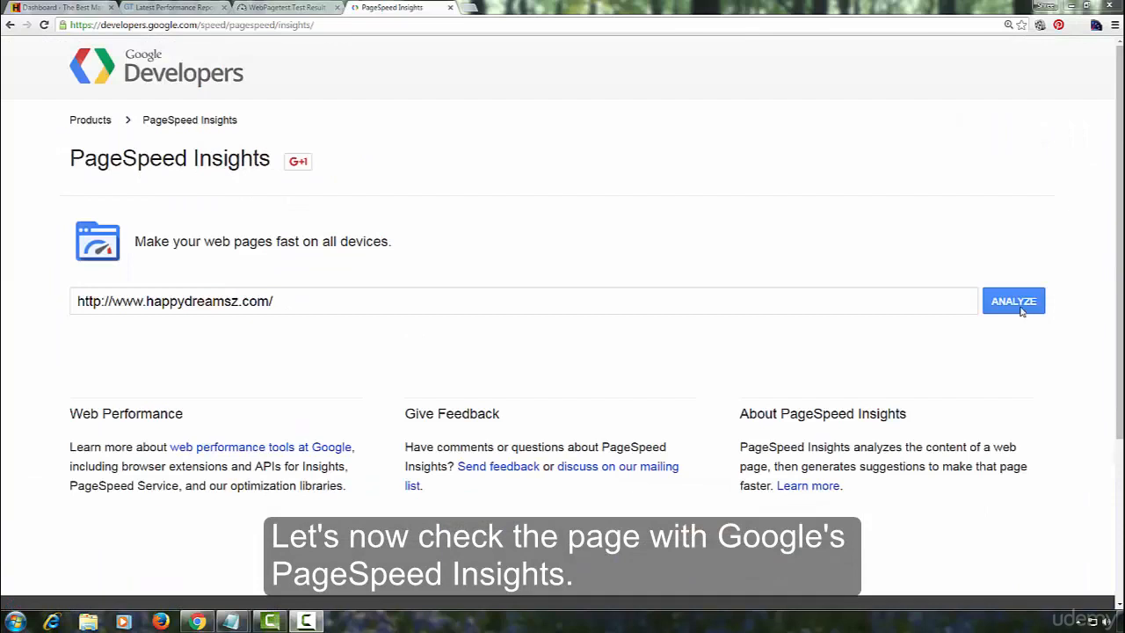
click(1019, 305)
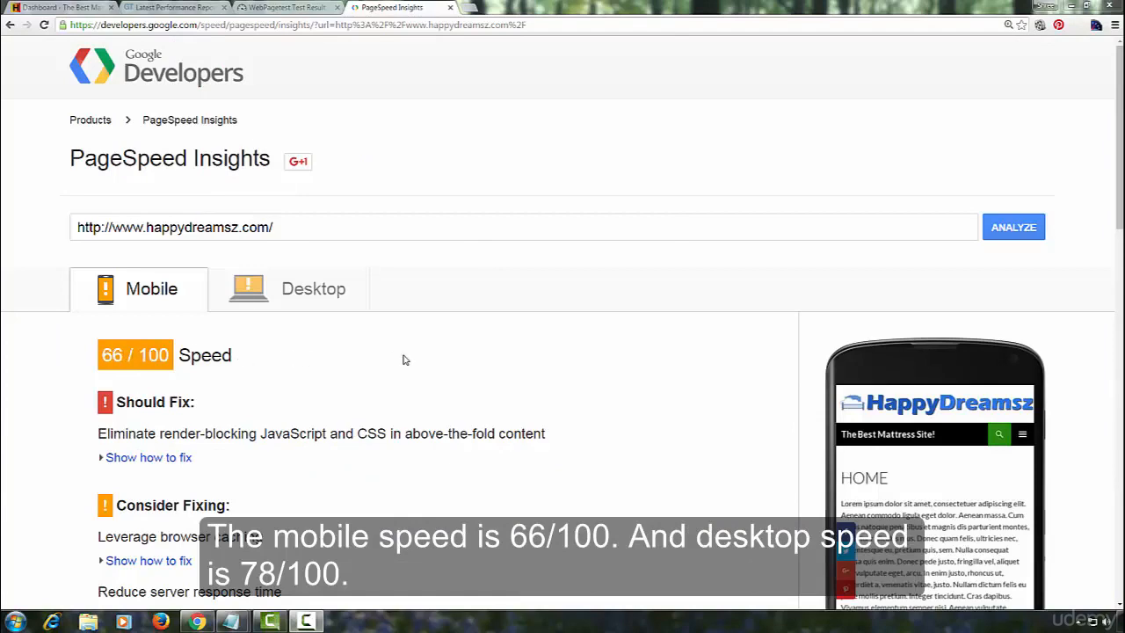
scroll(406, 359, down, 5)
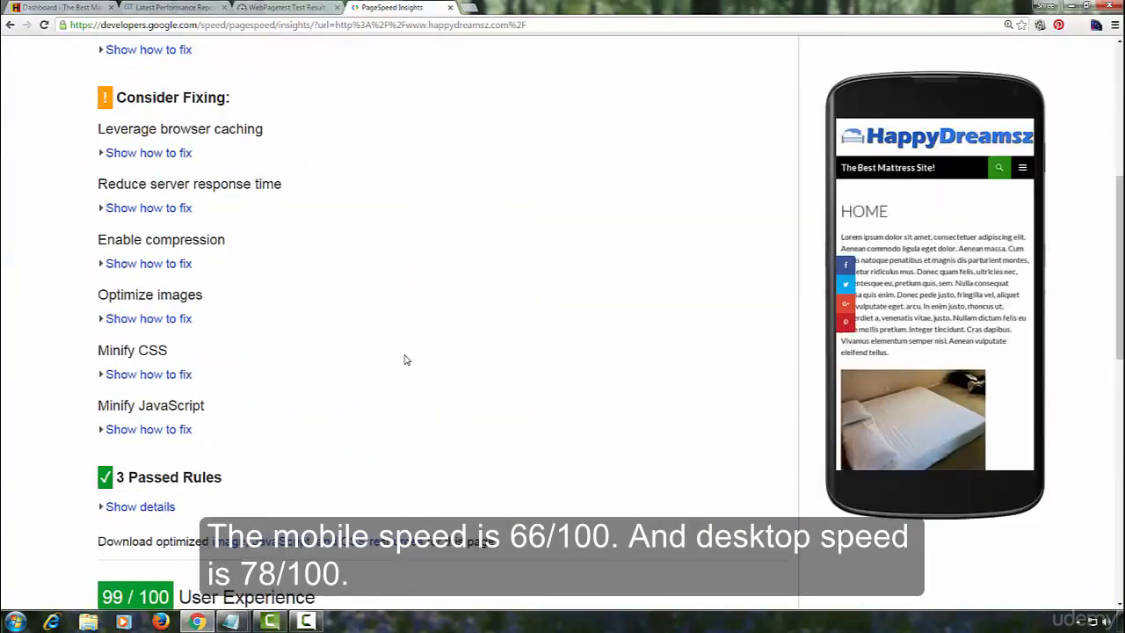
scroll(404, 360, up, 5)
click(327, 238)
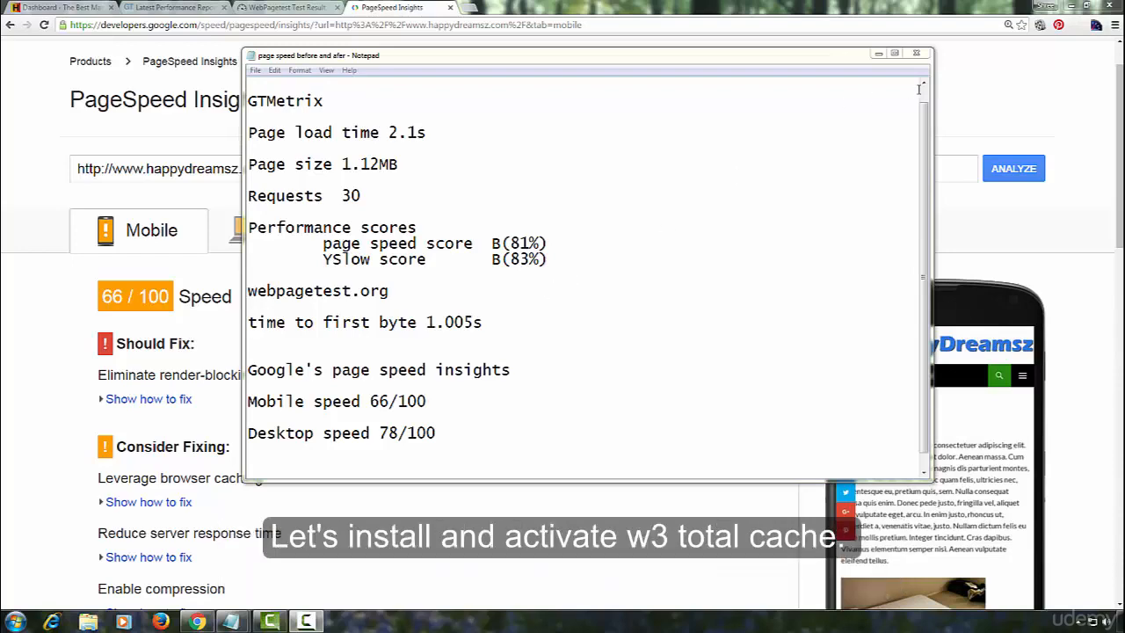
click(878, 54)
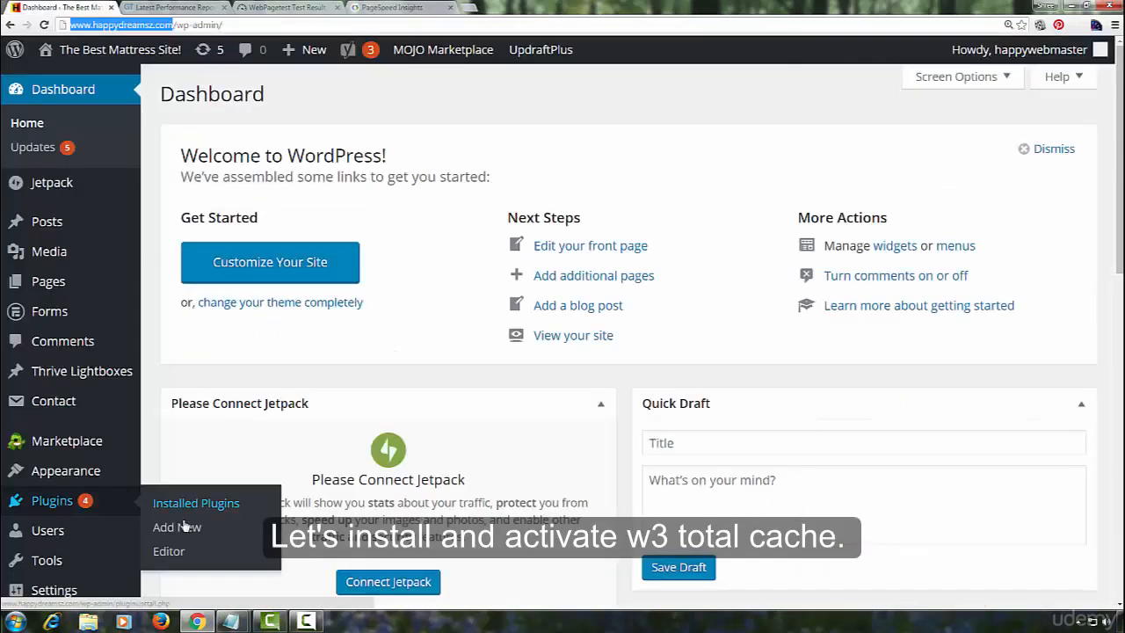
Find the W3 Total Cache plugin by searching for "w3 total cache" in WordPress, then install and activate it
click(185, 526)
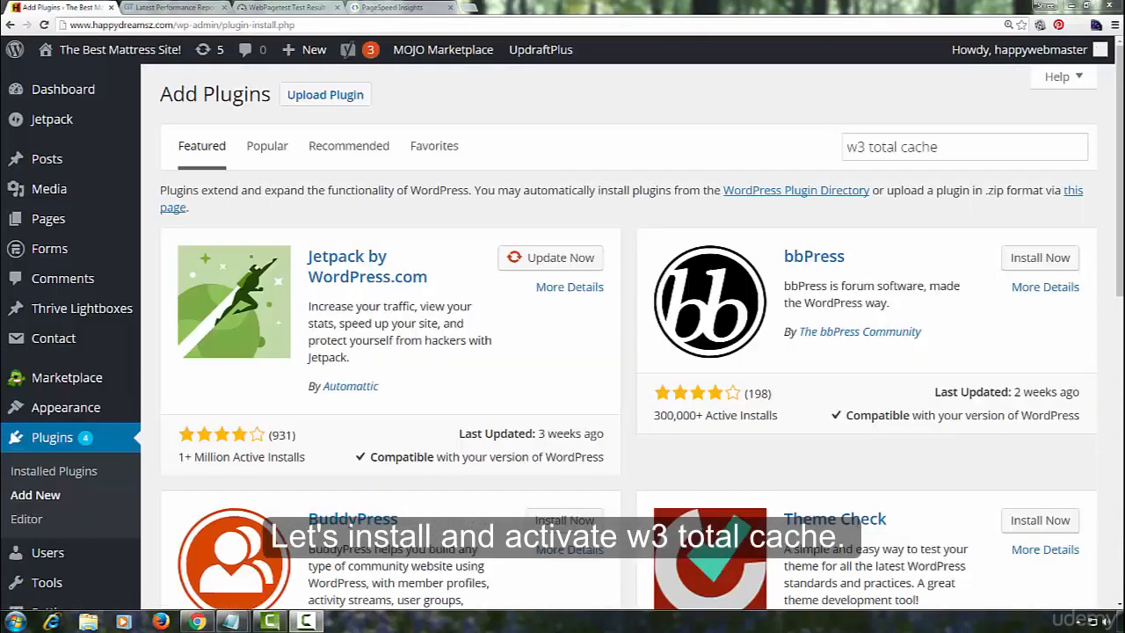
click(951, 152)
key(Return)
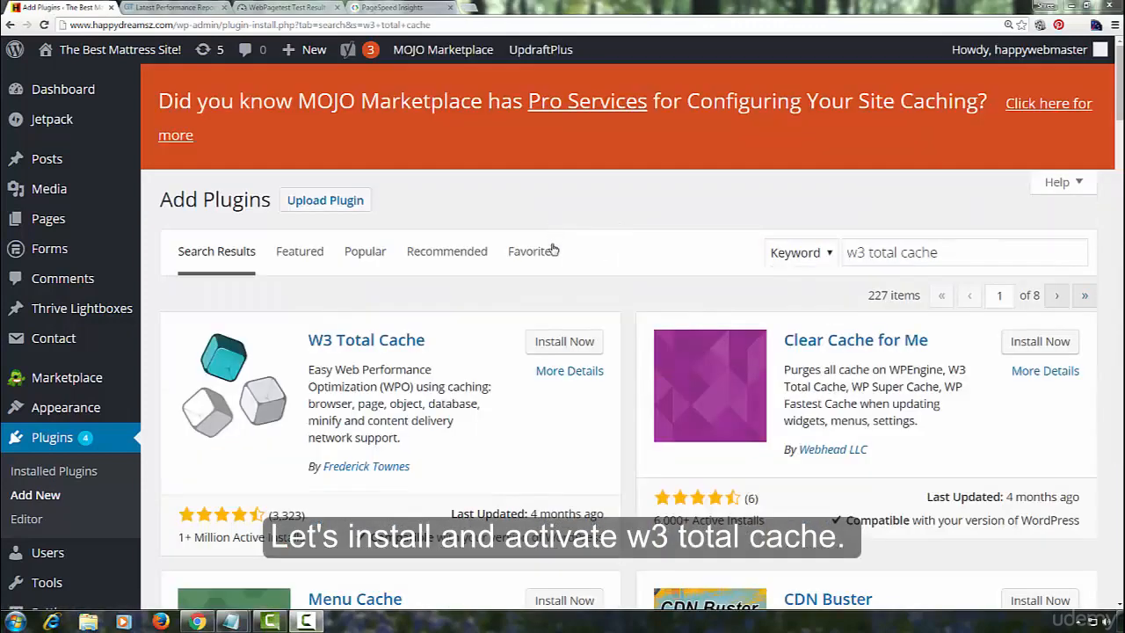
click(565, 341)
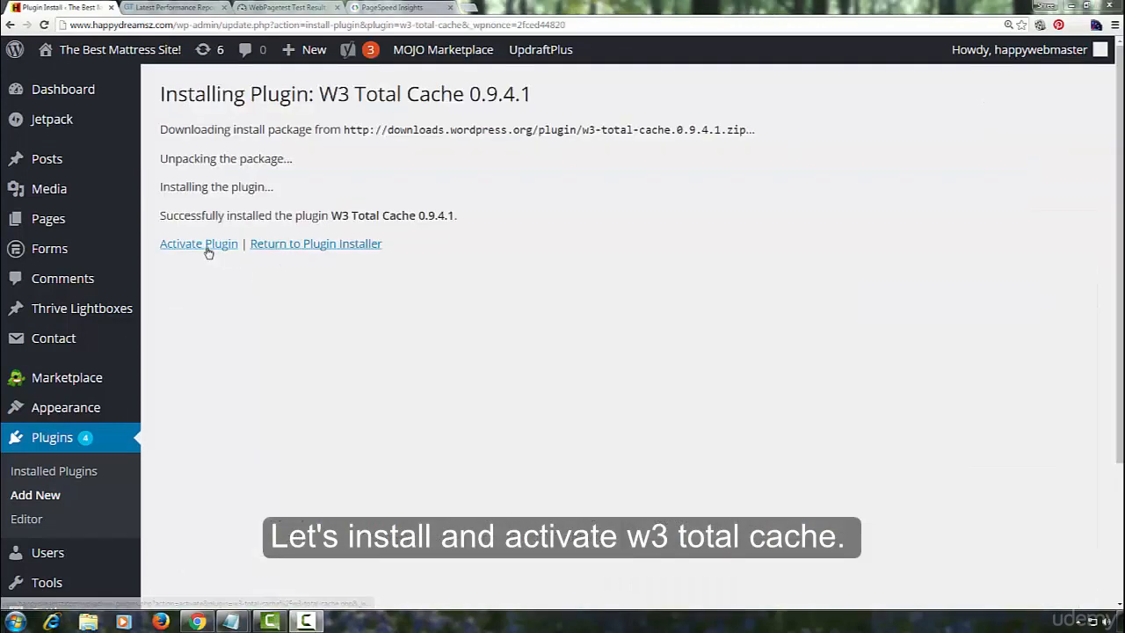
click(206, 248)
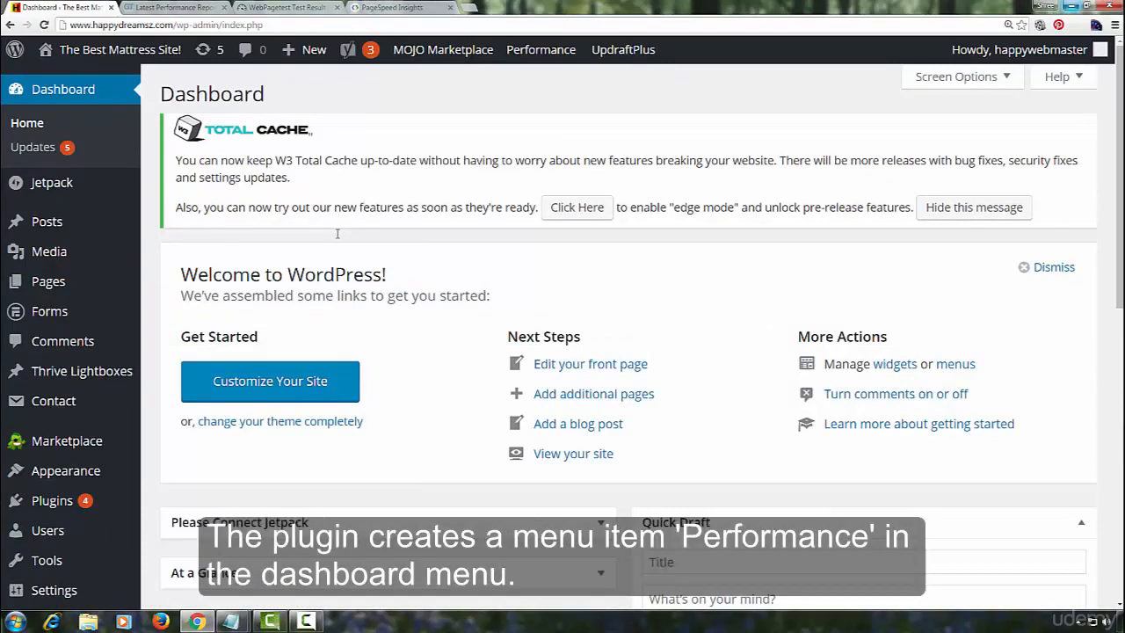
Enable the page cache in W3 Total Cache's general settings and save all settings
scroll(336, 233, down, 5)
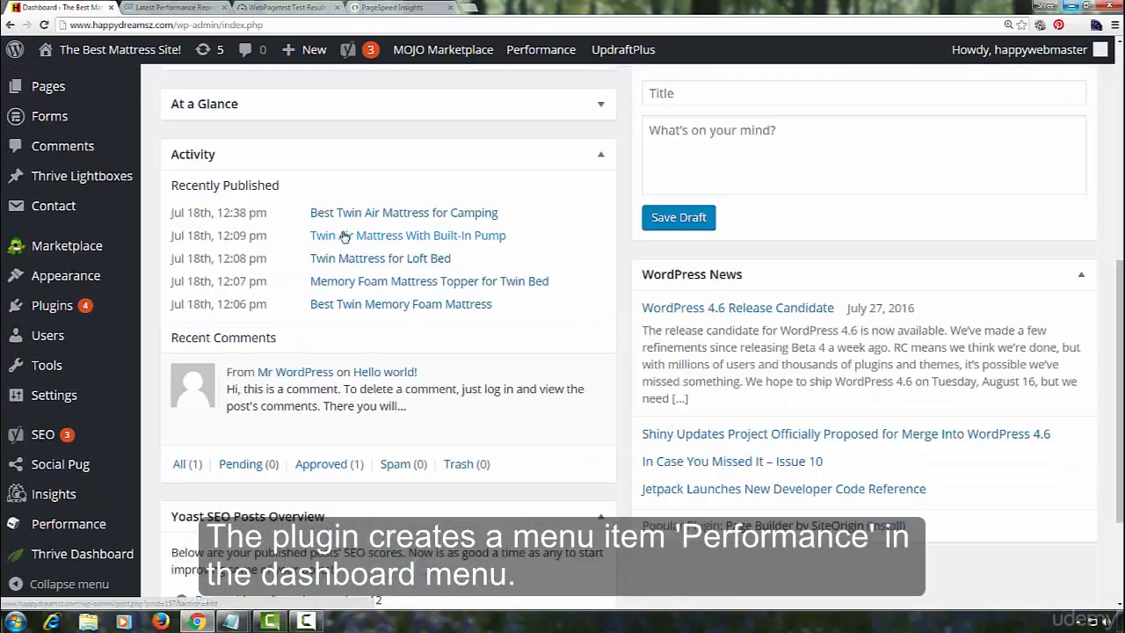
mouse_move(104, 524)
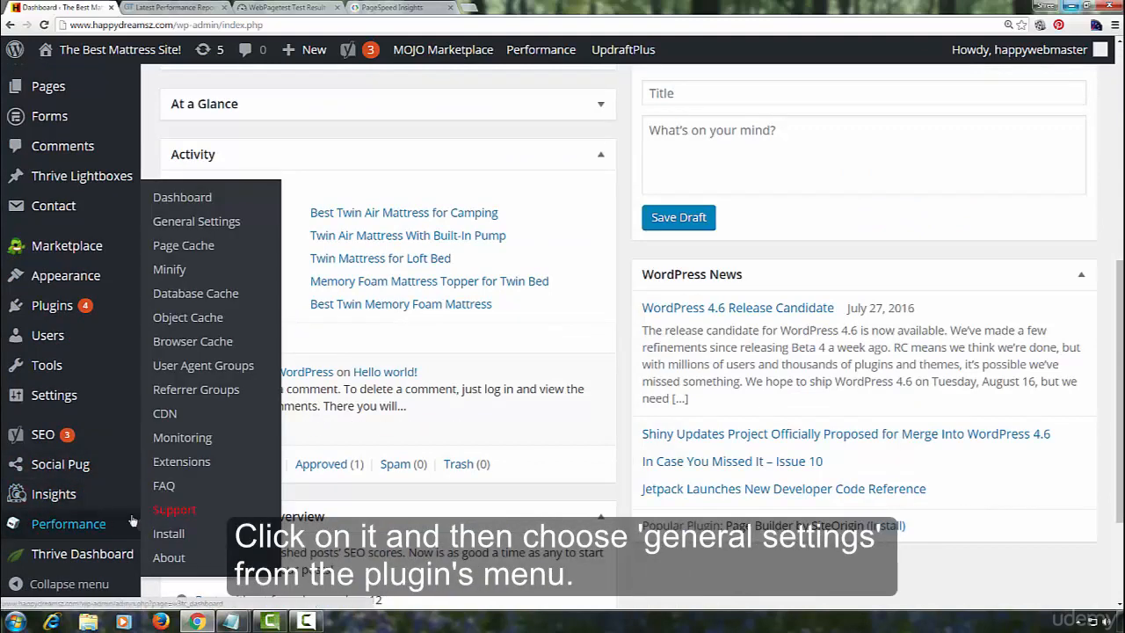
click(208, 229)
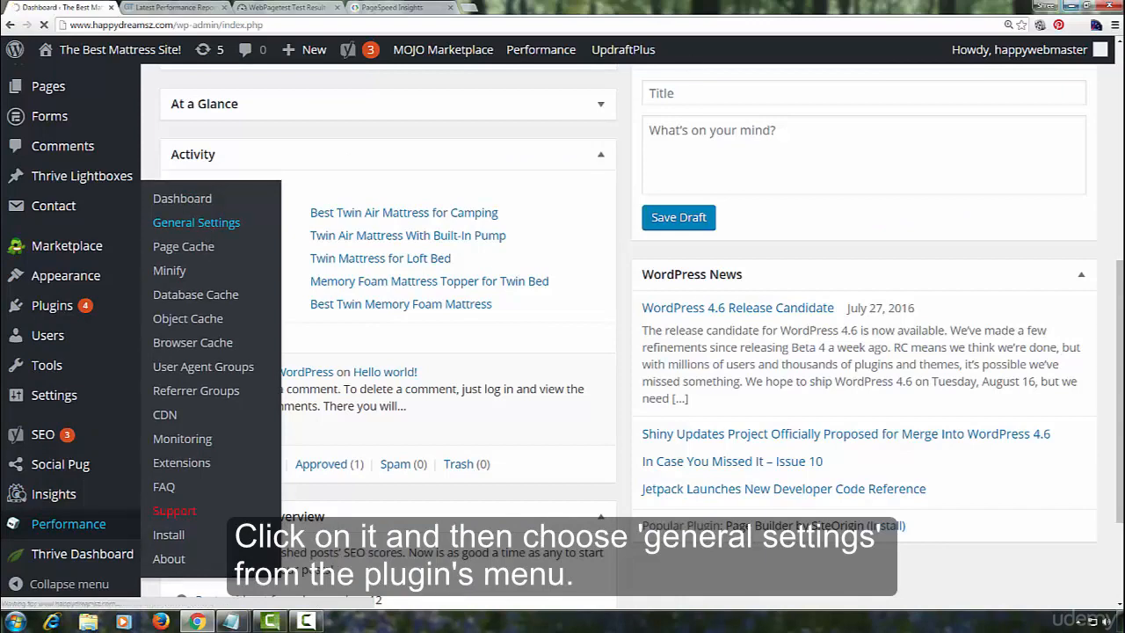
scroll(445, 244, down, 3)
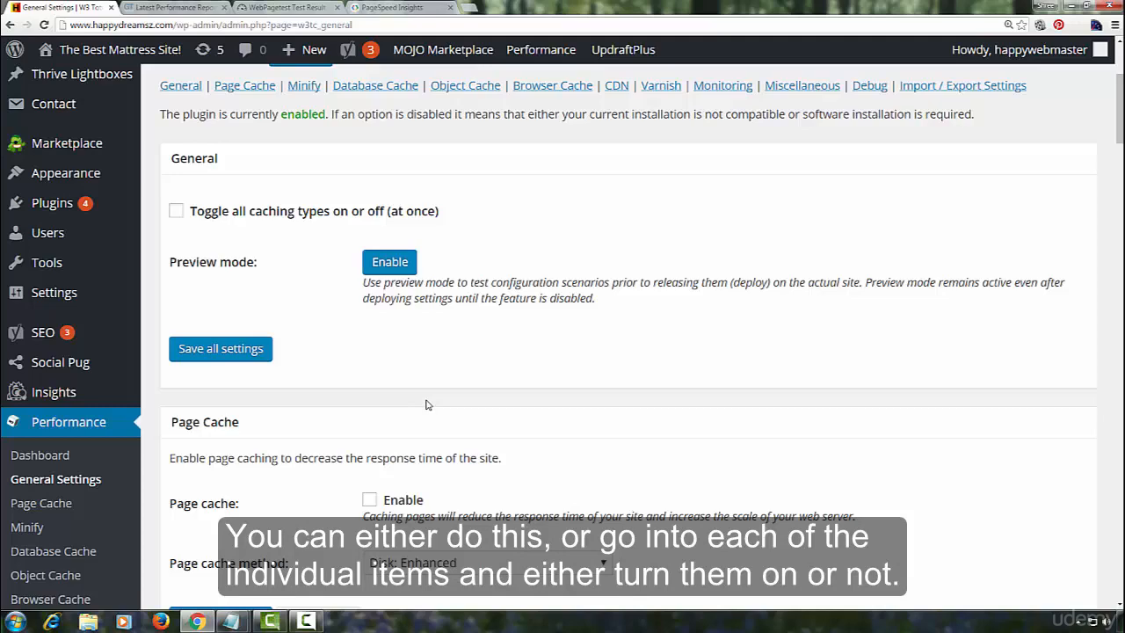
scroll(427, 405, down, 3)
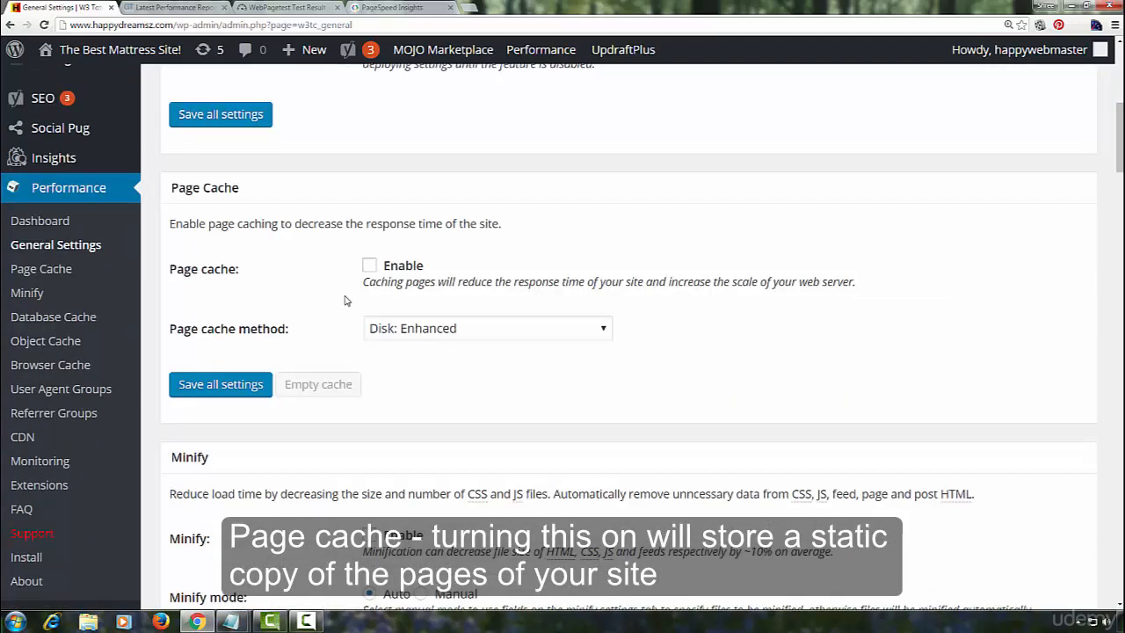
click(369, 265)
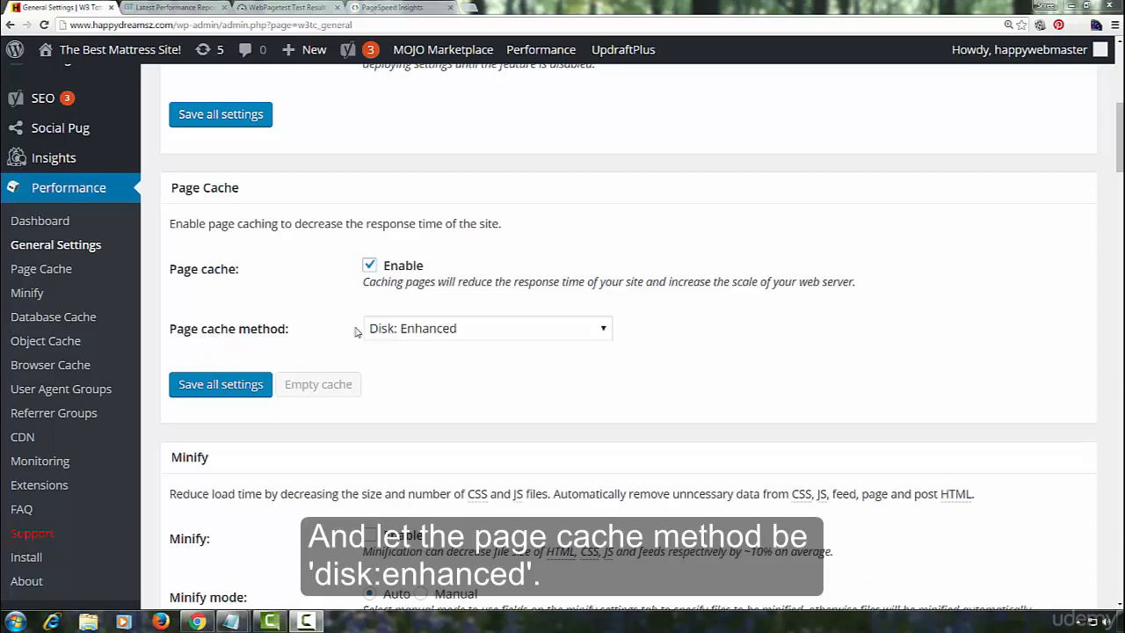
click(221, 390)
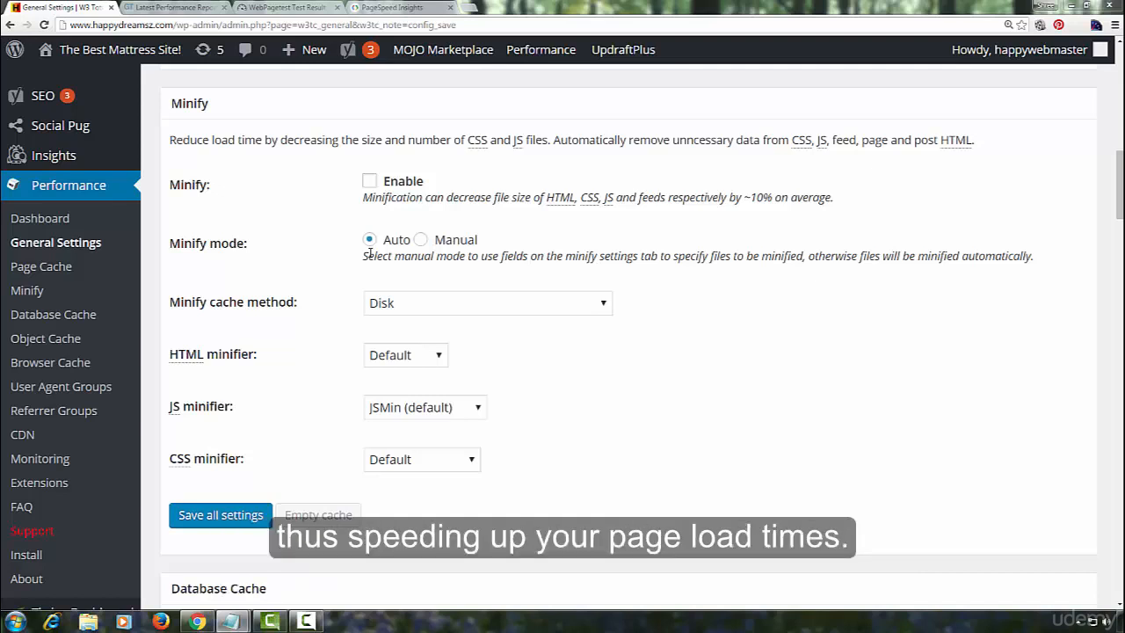
Enable Minify and the database cache in the W3 Total Cache general settings
click(369, 181)
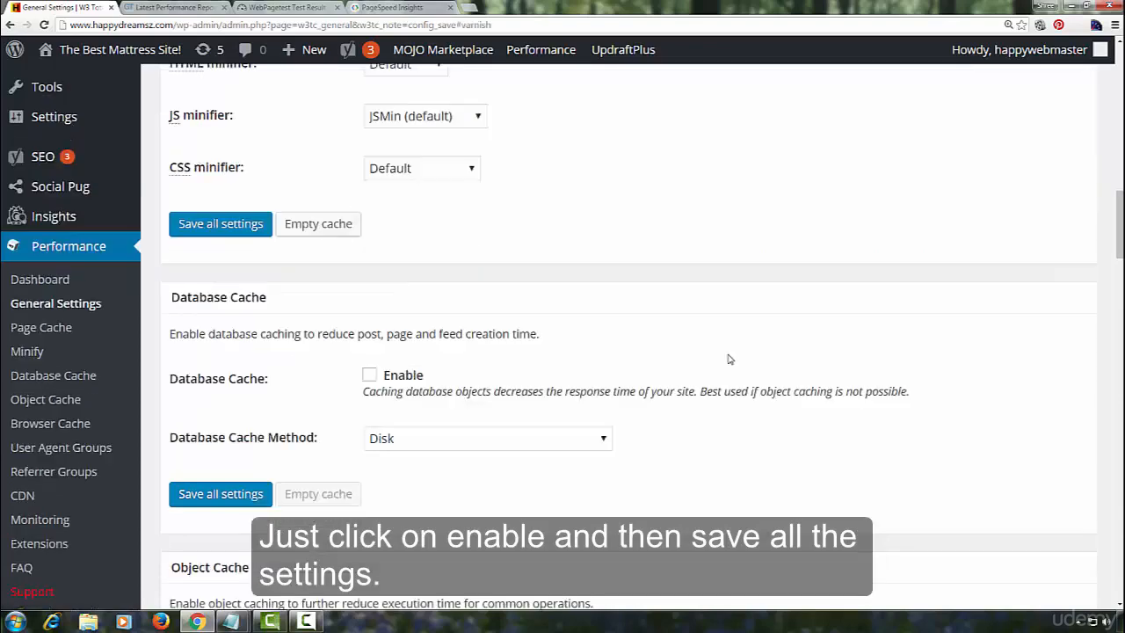
scroll(728, 360, down, 1)
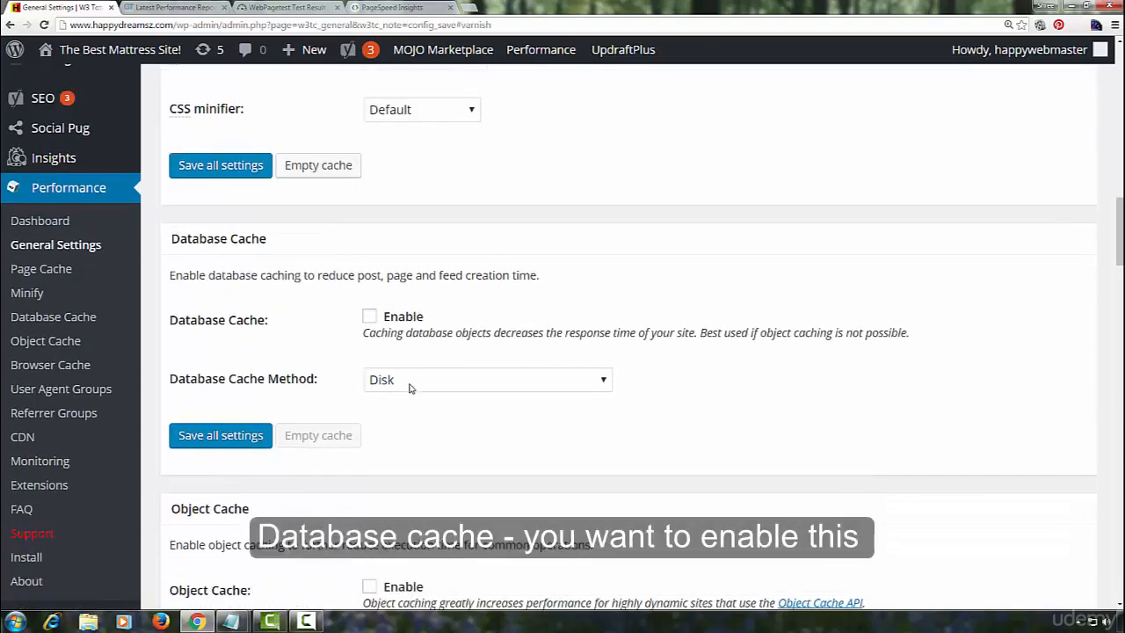
click(369, 316)
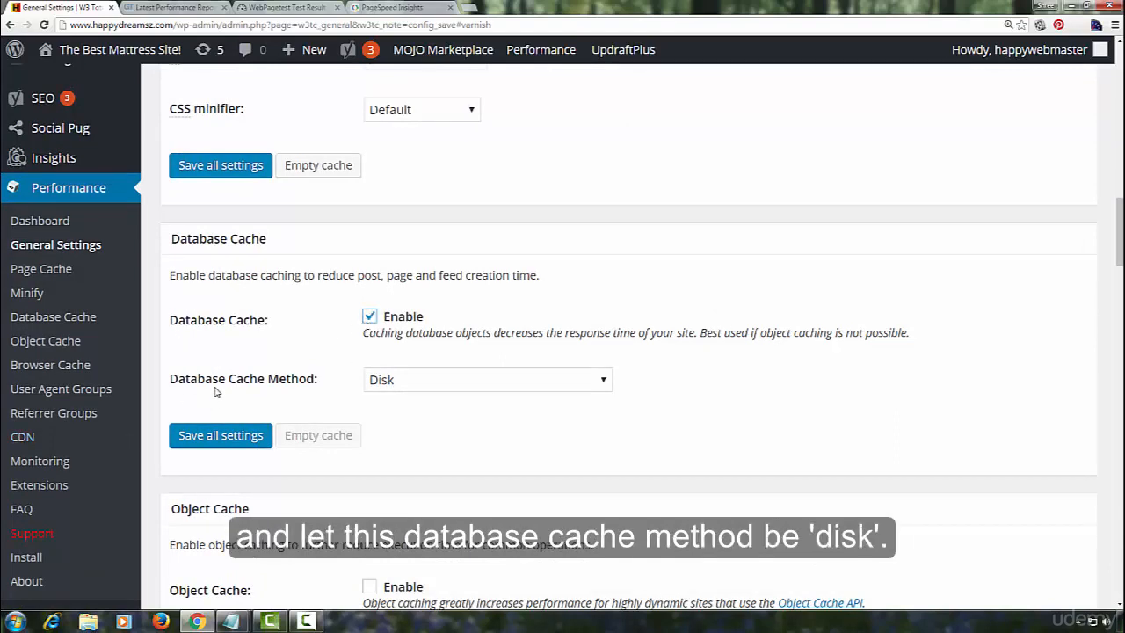
Enable the object cache and the CDN in the W3 Total Cache general settings
scroll(510, 442, down, 3)
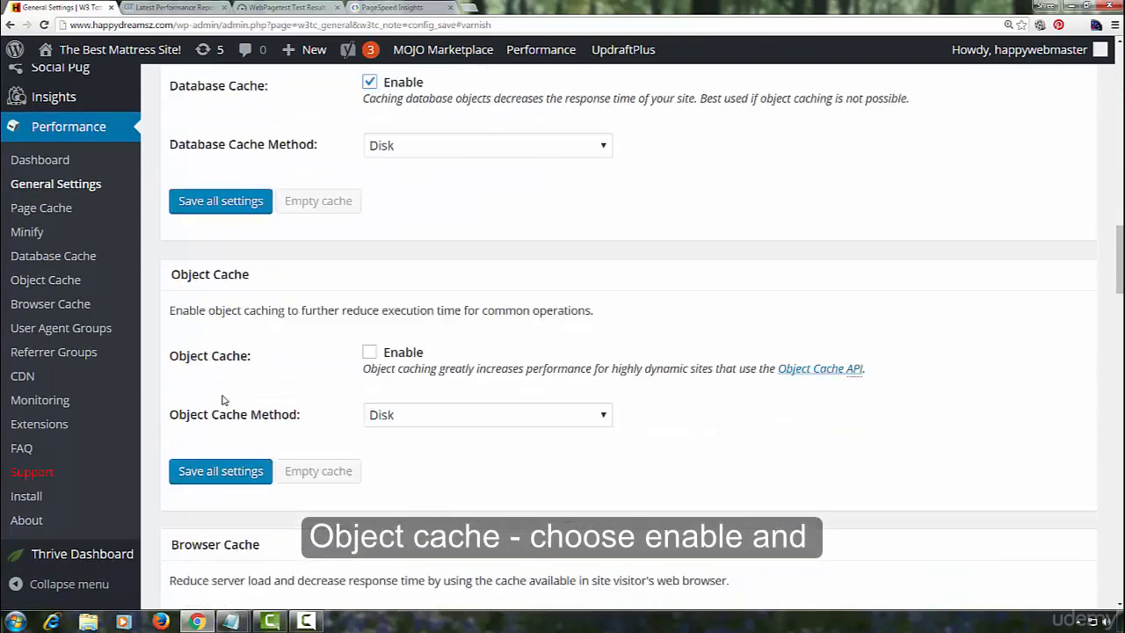
click(372, 354)
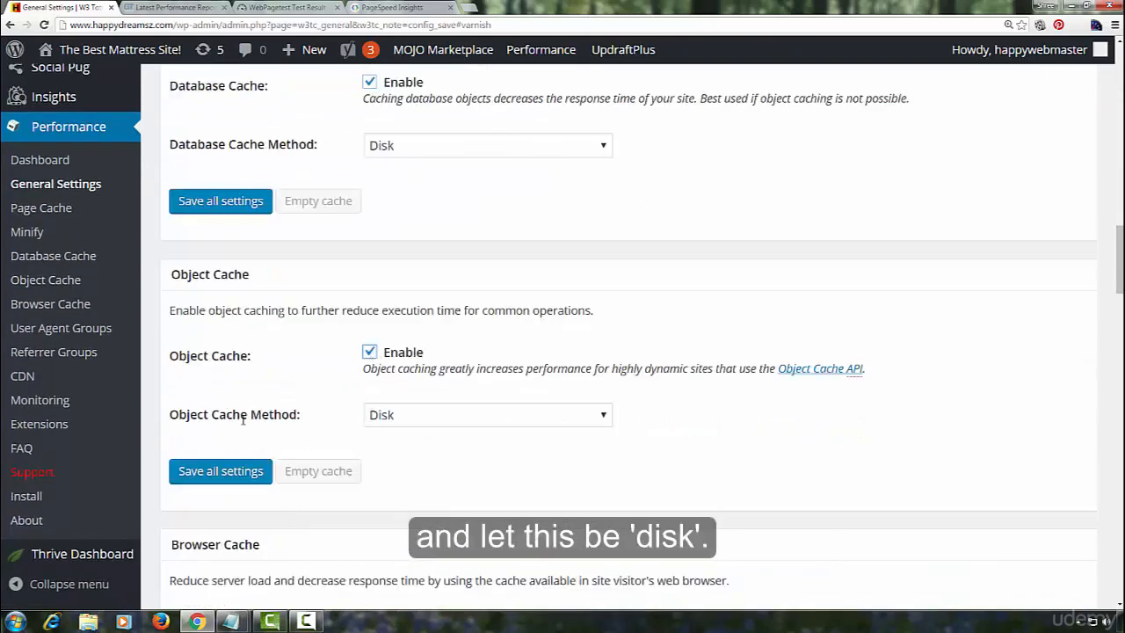
scroll(396, 419, down, 3)
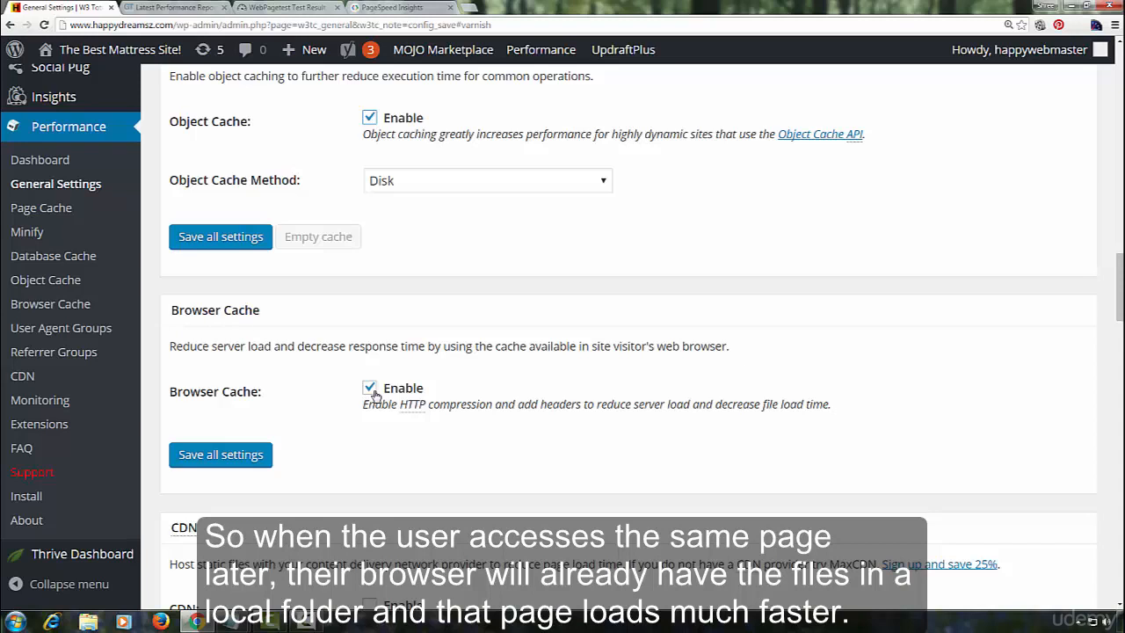
scroll(351, 391, down, 3)
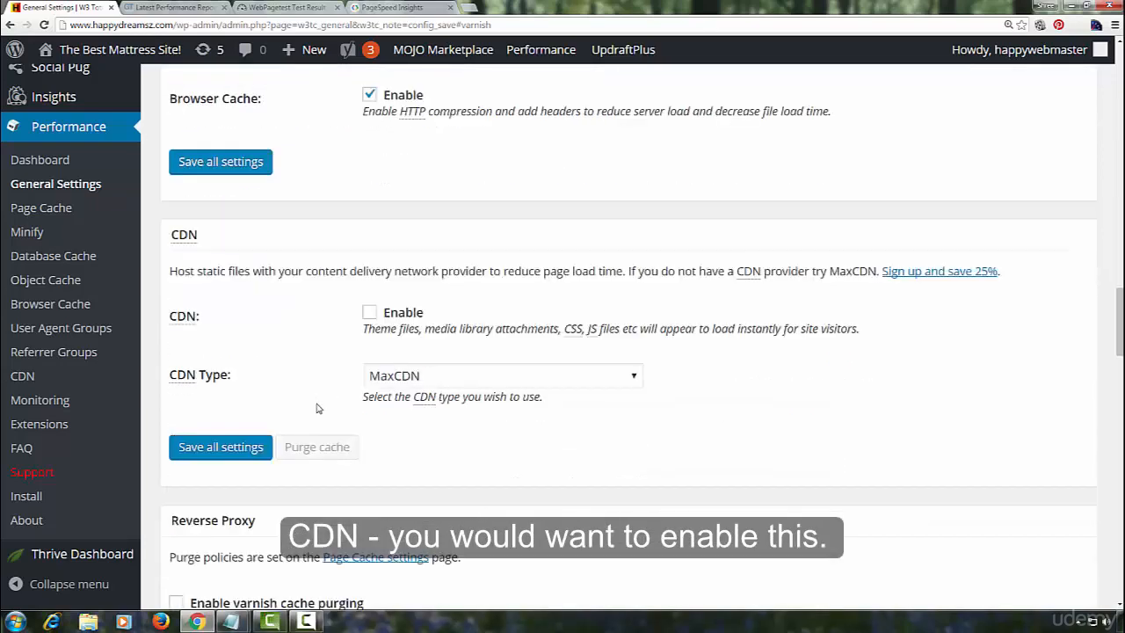
click(369, 313)
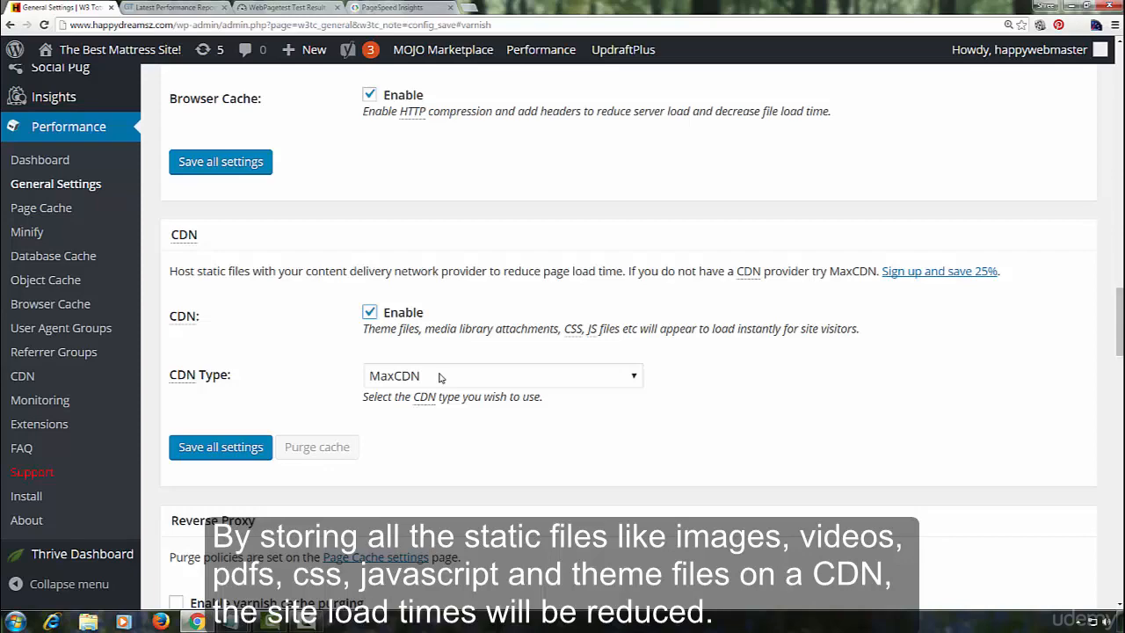
scroll(413, 414, down, 2)
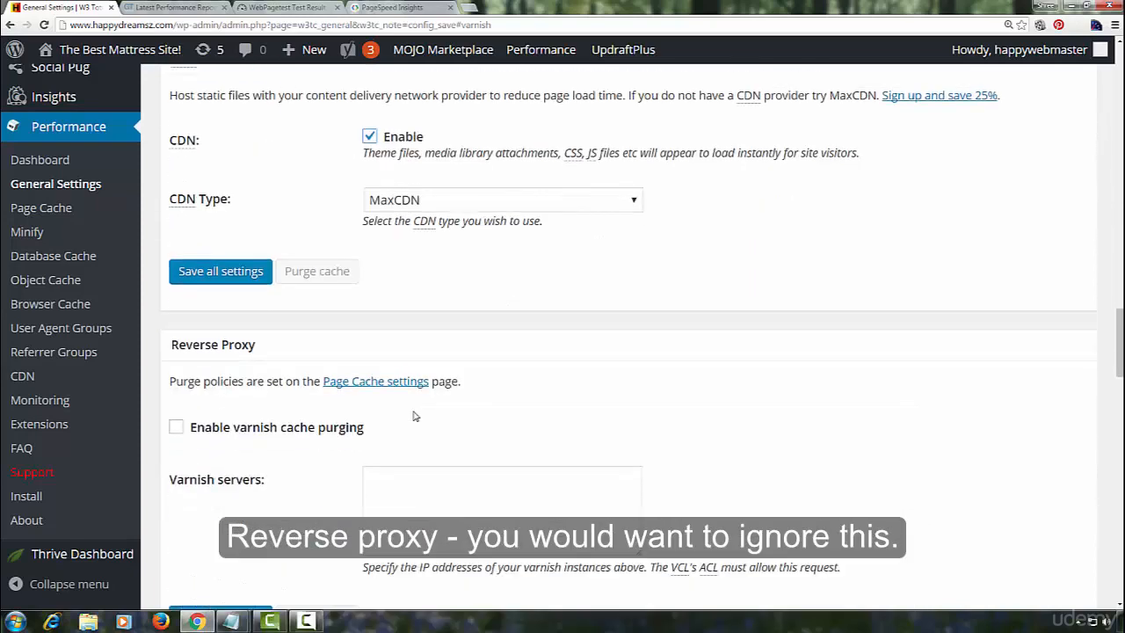
scroll(415, 415, down, 1)
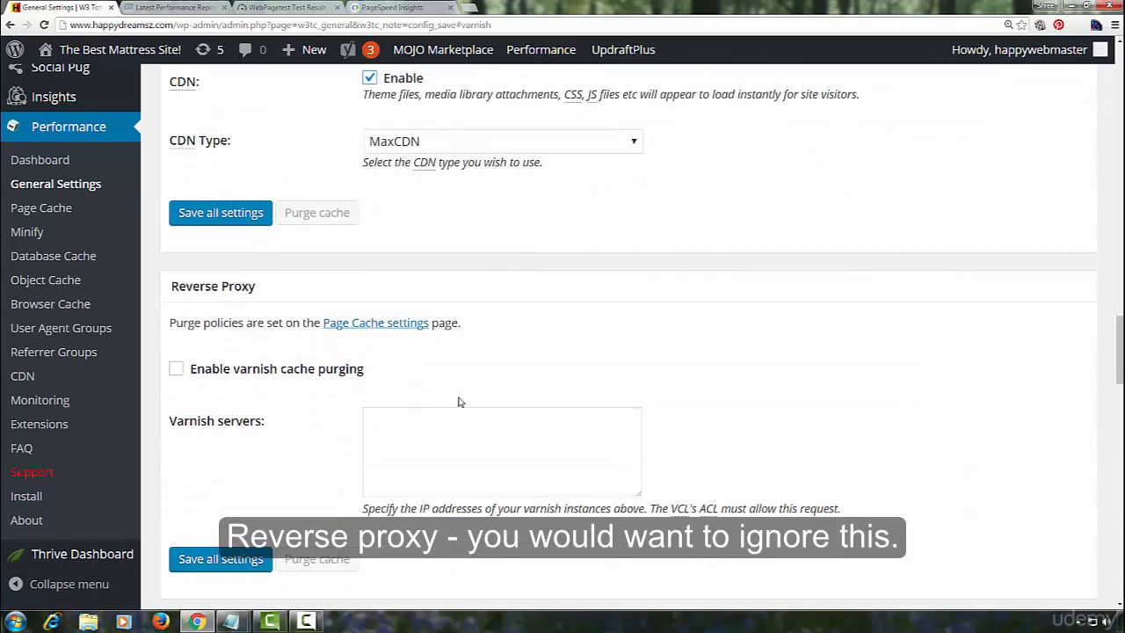
Disable the Google Page Speed dashboard widget and rewrite rule verification in the Miscellaneous settings, and save all settings
scroll(458, 401, down, 1)
scroll(459, 401, down, 3)
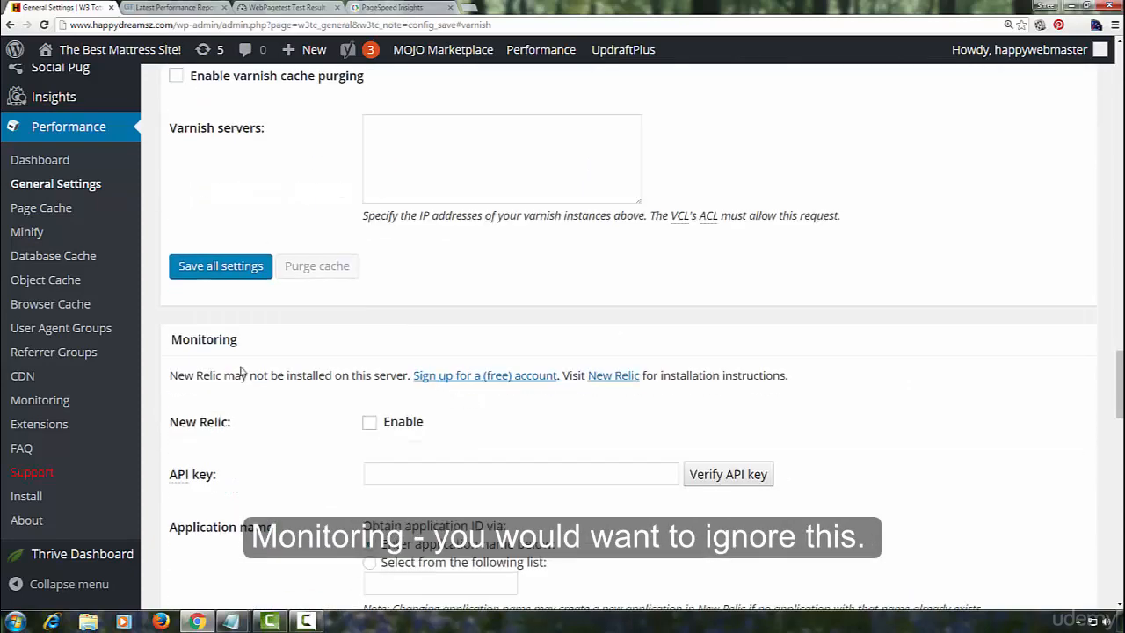
scroll(567, 420, down, 4)
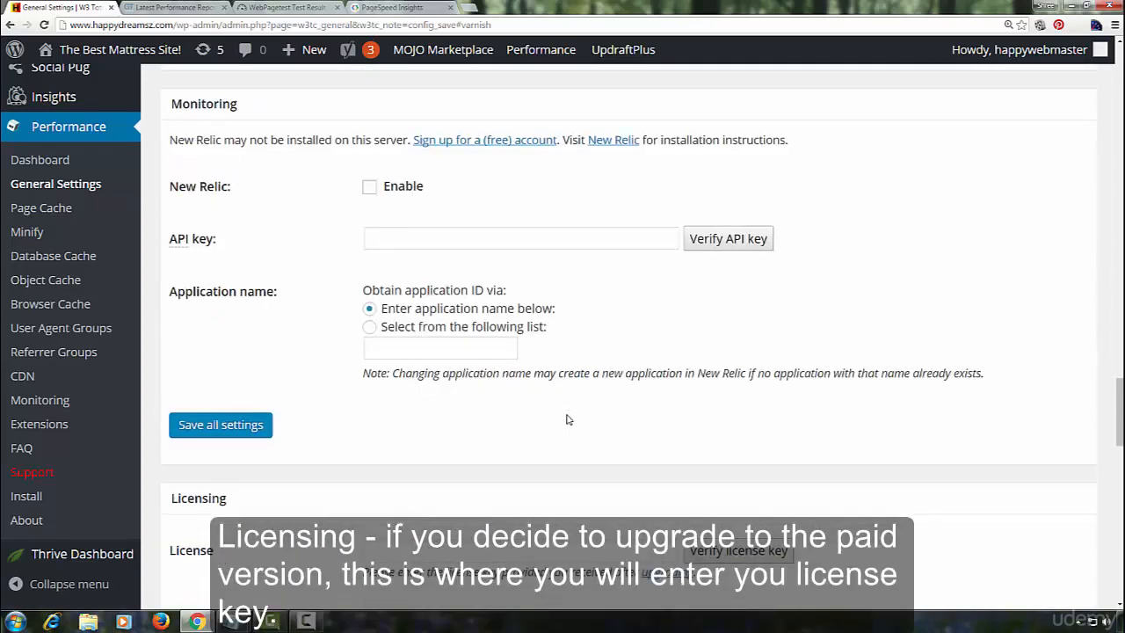
scroll(566, 419, down, 1)
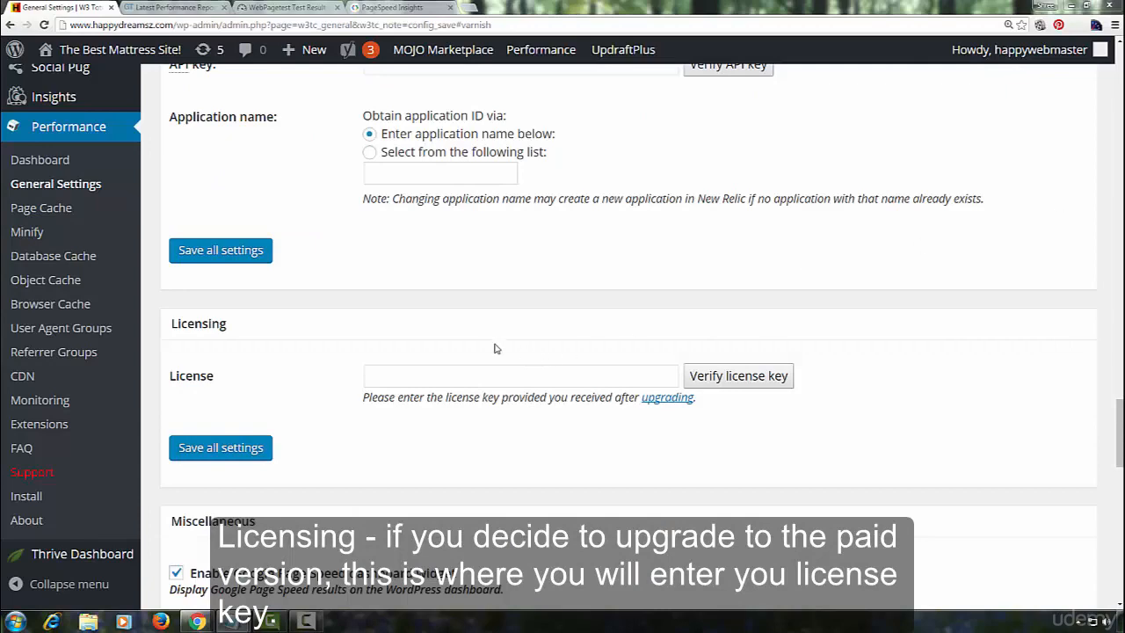
scroll(483, 349, down, 5)
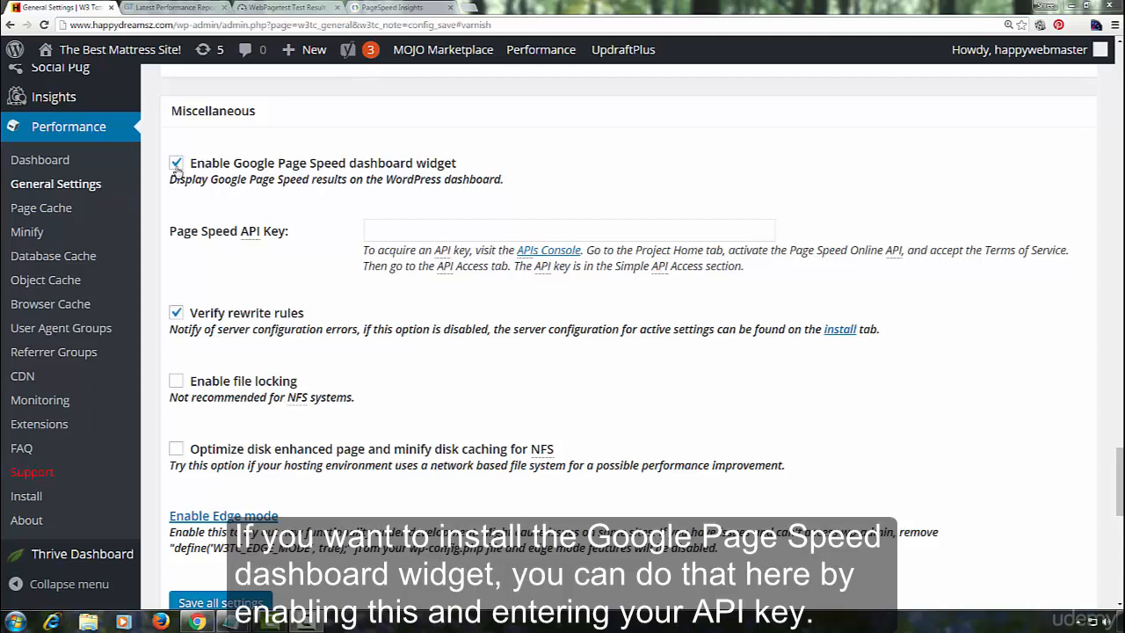
click(420, 231)
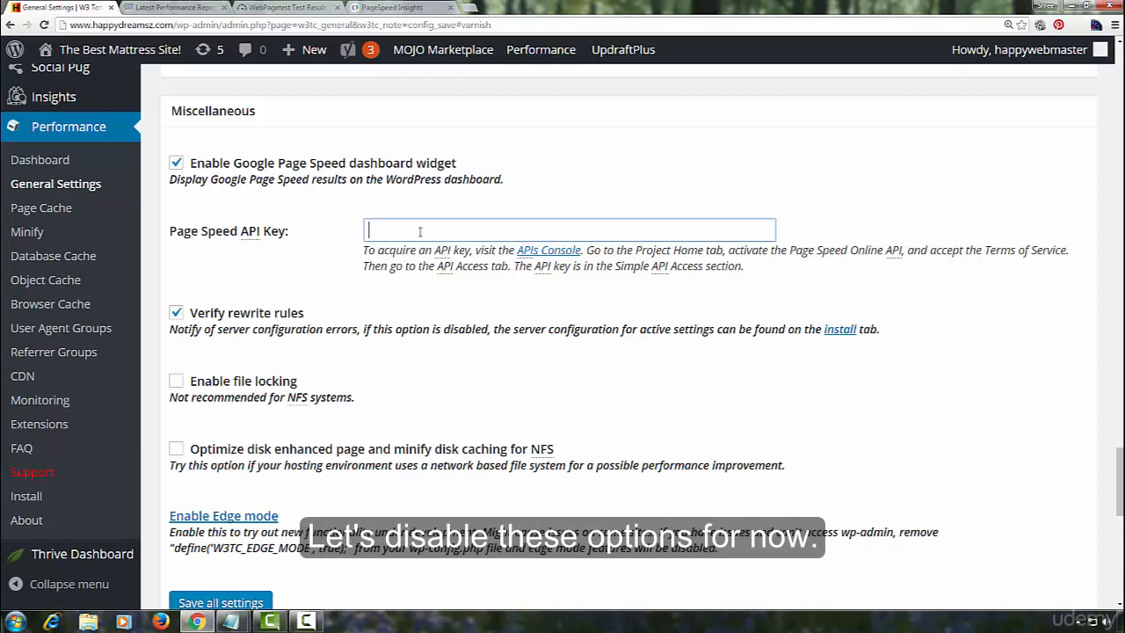
click(177, 164)
click(176, 312)
scroll(472, 343, down, 2)
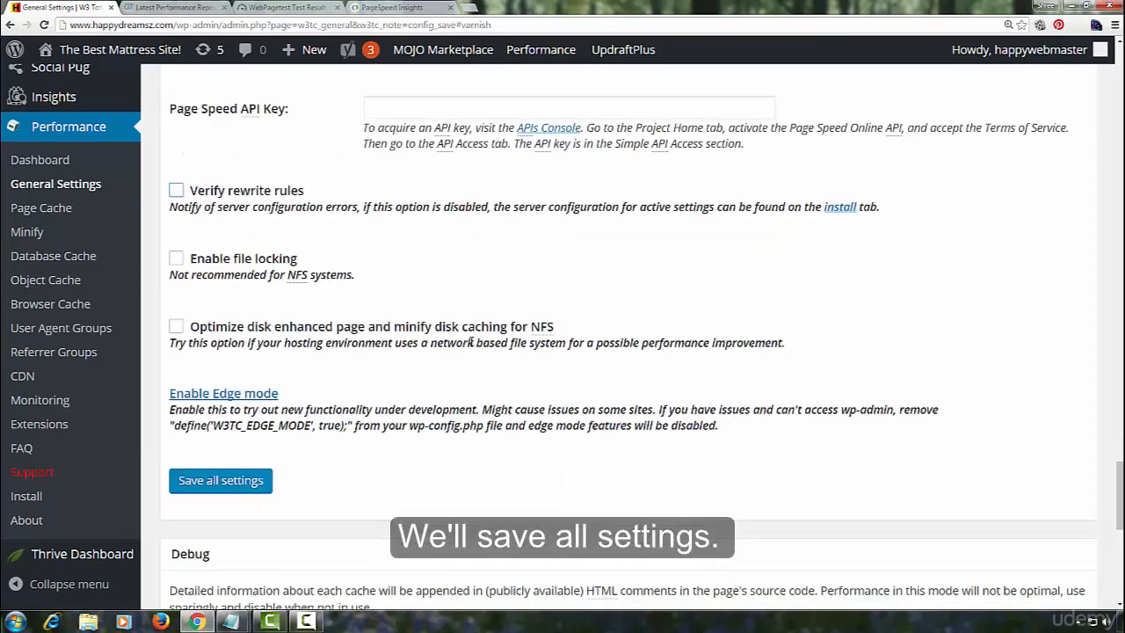
scroll(472, 334, down, 2)
click(255, 312)
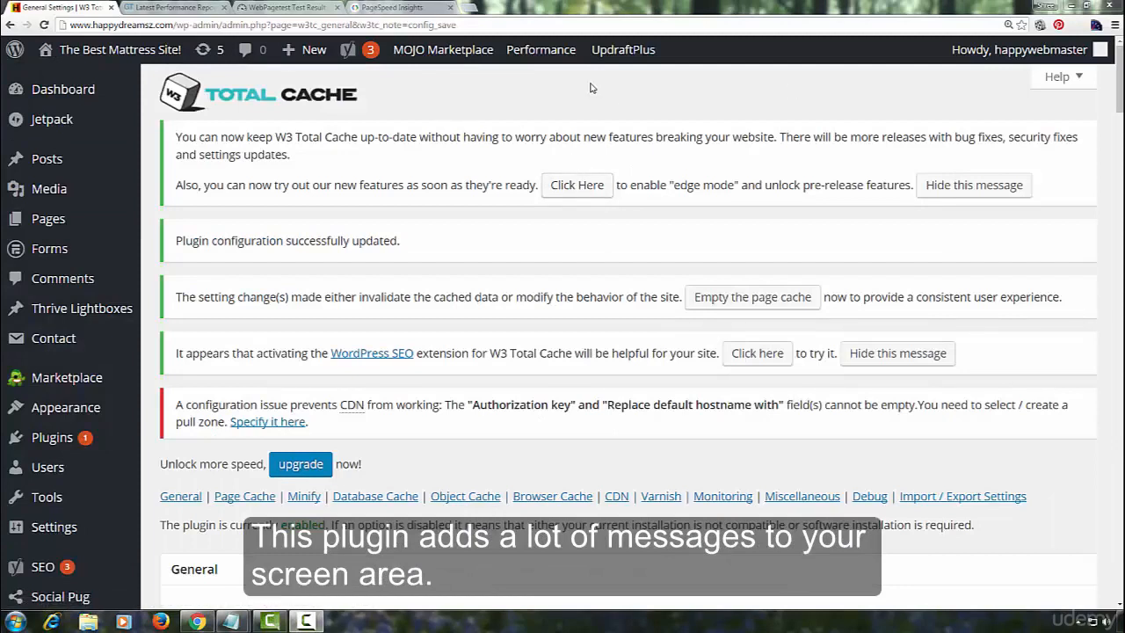
Hide the edge mode and WordPress SEO extension messages in W3 Total Cache and empty the page cache
click(952, 187)
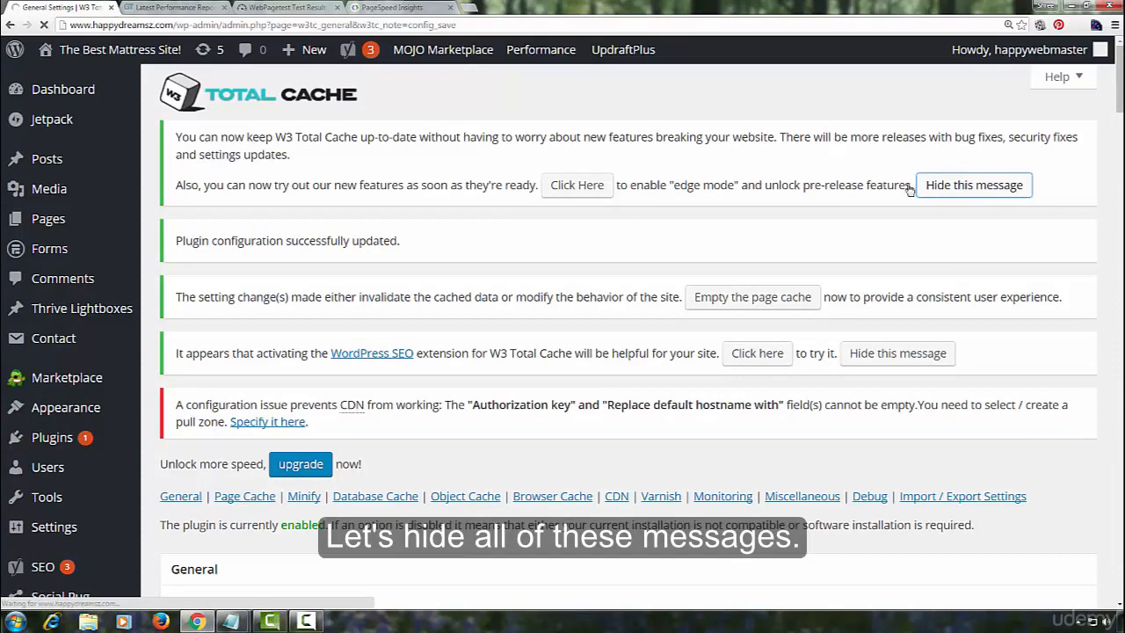
click(898, 353)
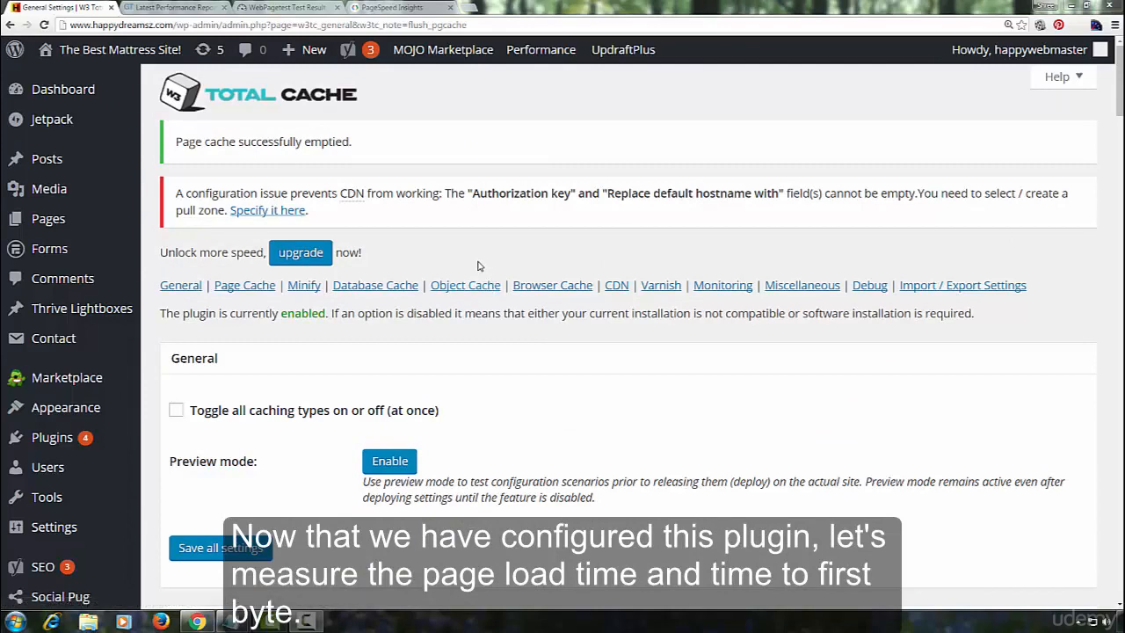
Re-run the GTmetrix test for the site and compare its results with the baseline values in the Notepad page speed notes
click(151, 7)
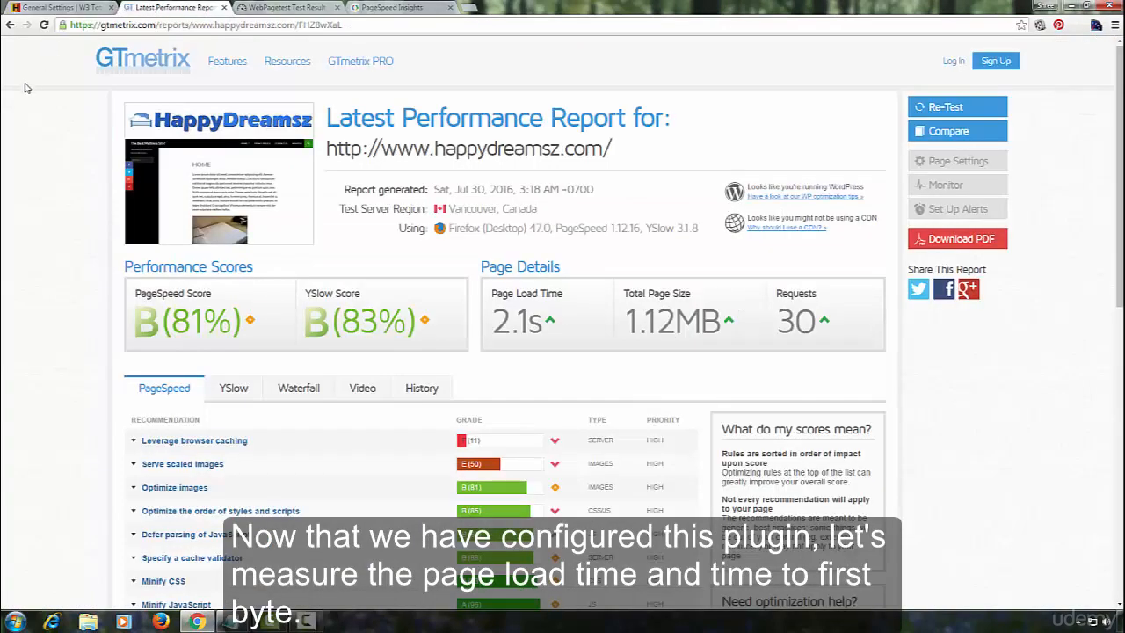
click(953, 111)
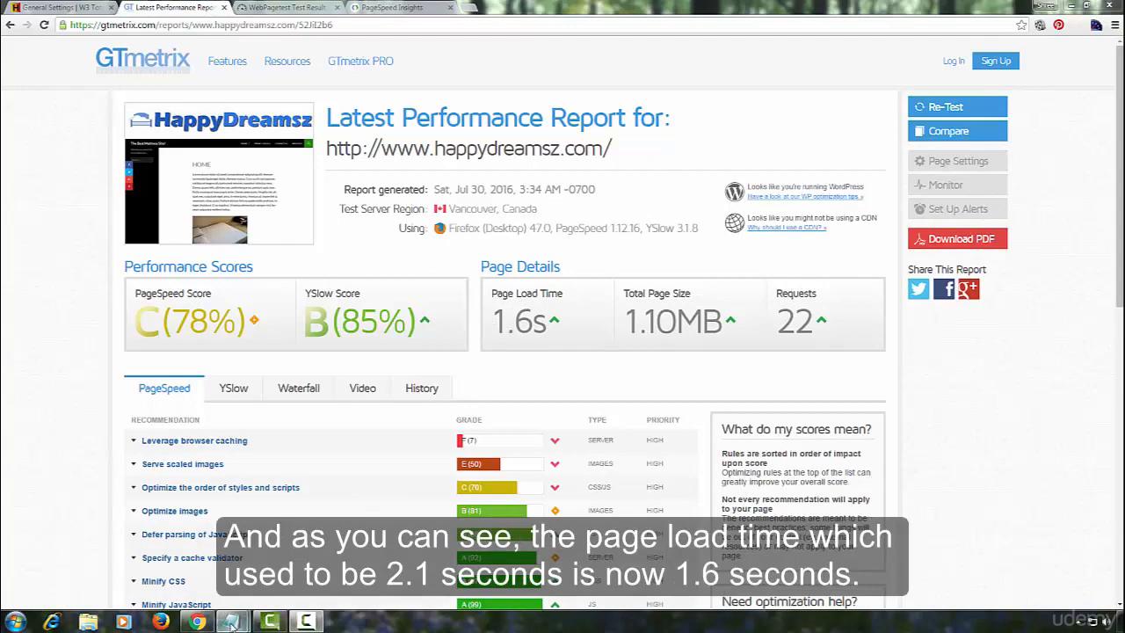
mouse_move(230, 621)
click(299, 549)
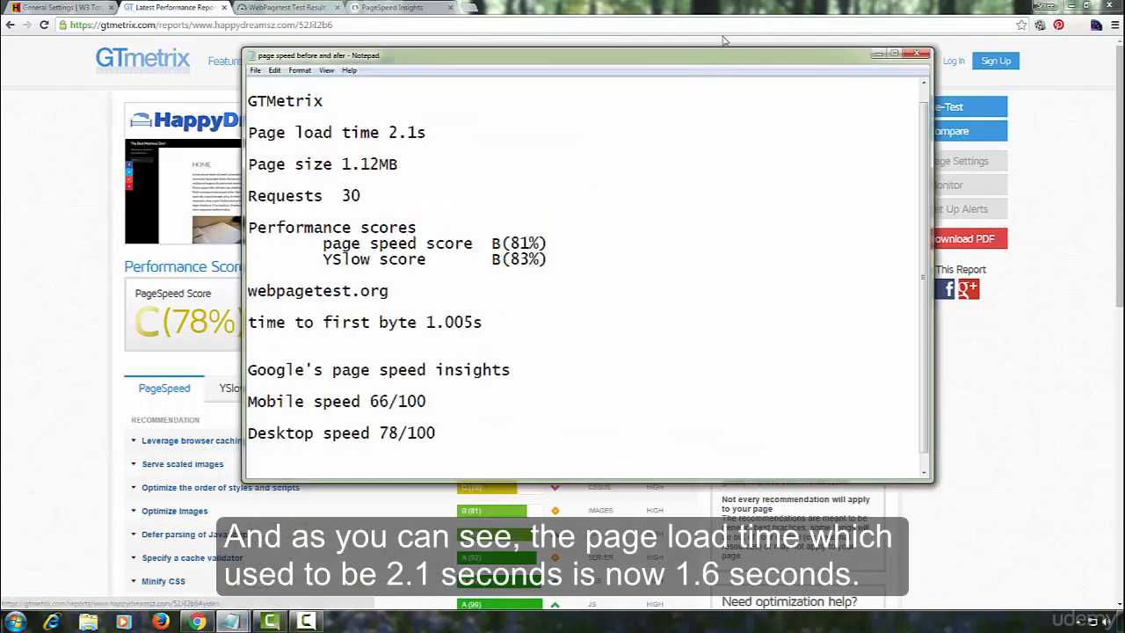
drag(559, 57, 697, 398)
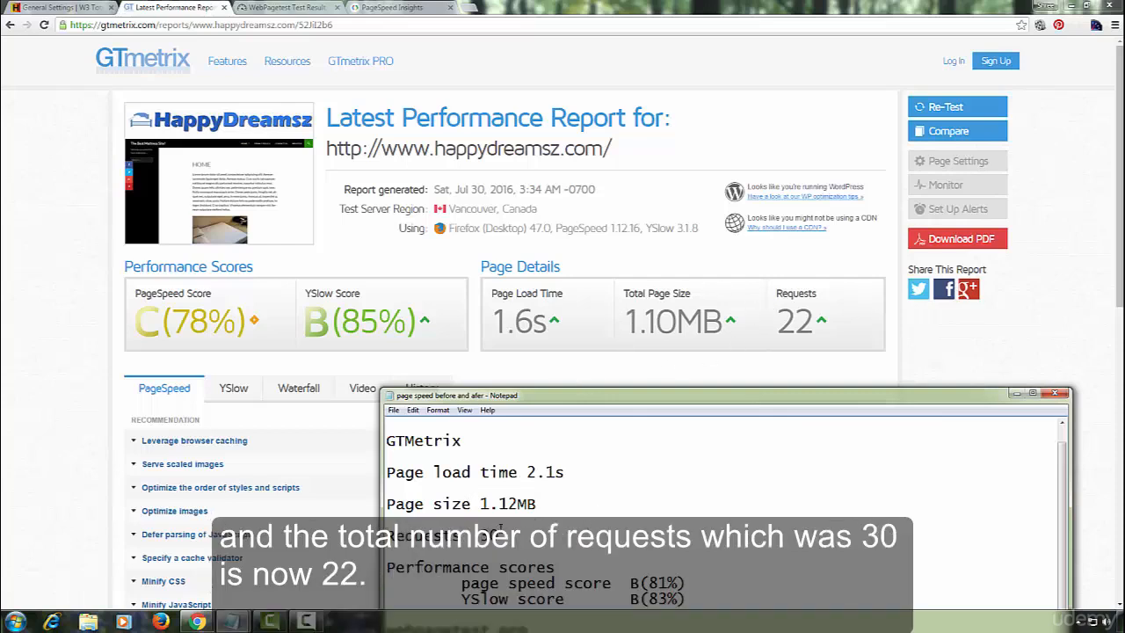
drag(481, 537, 499, 537)
click(510, 522)
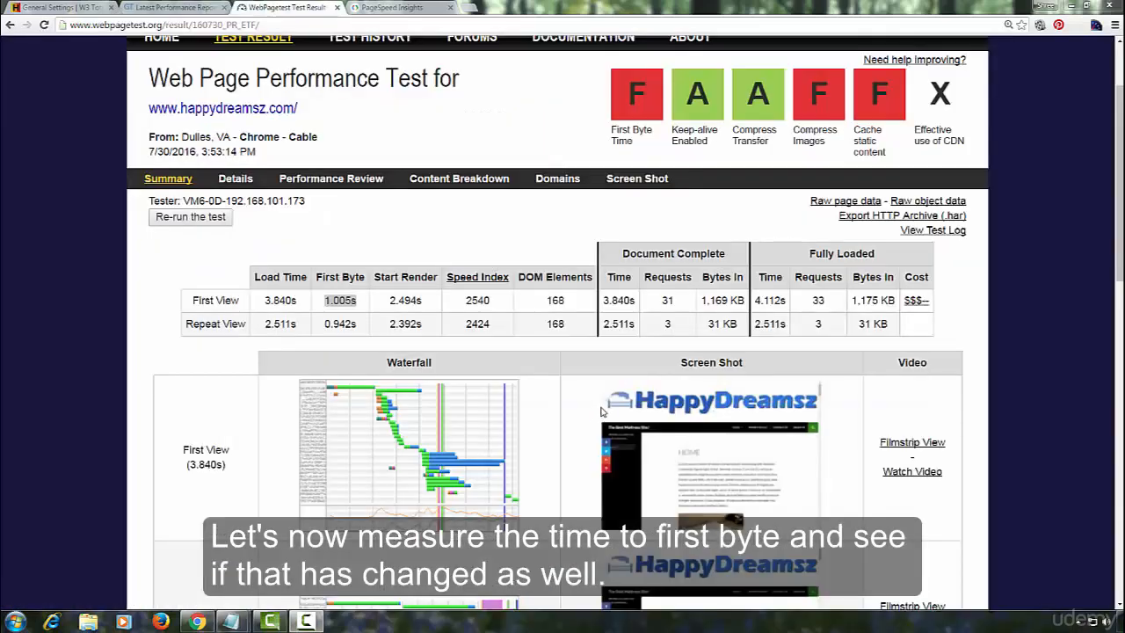
Re-run the WebPageTest test and record the first-view time to first byte, 0.219s, in the Notepad page speed notes
click(177, 222)
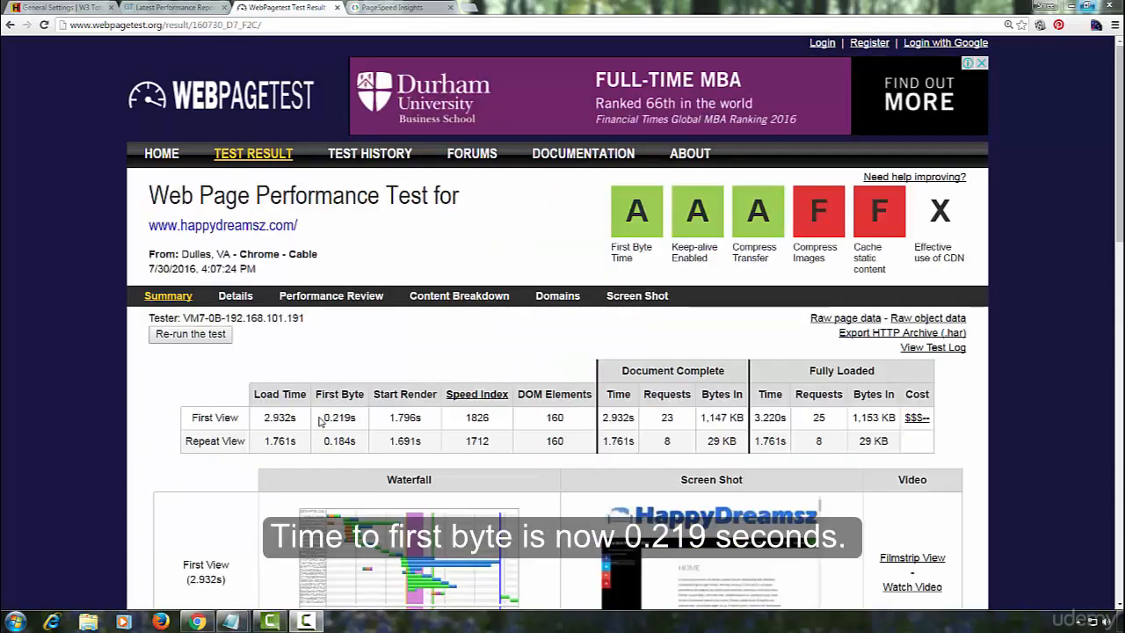
double_click(354, 418)
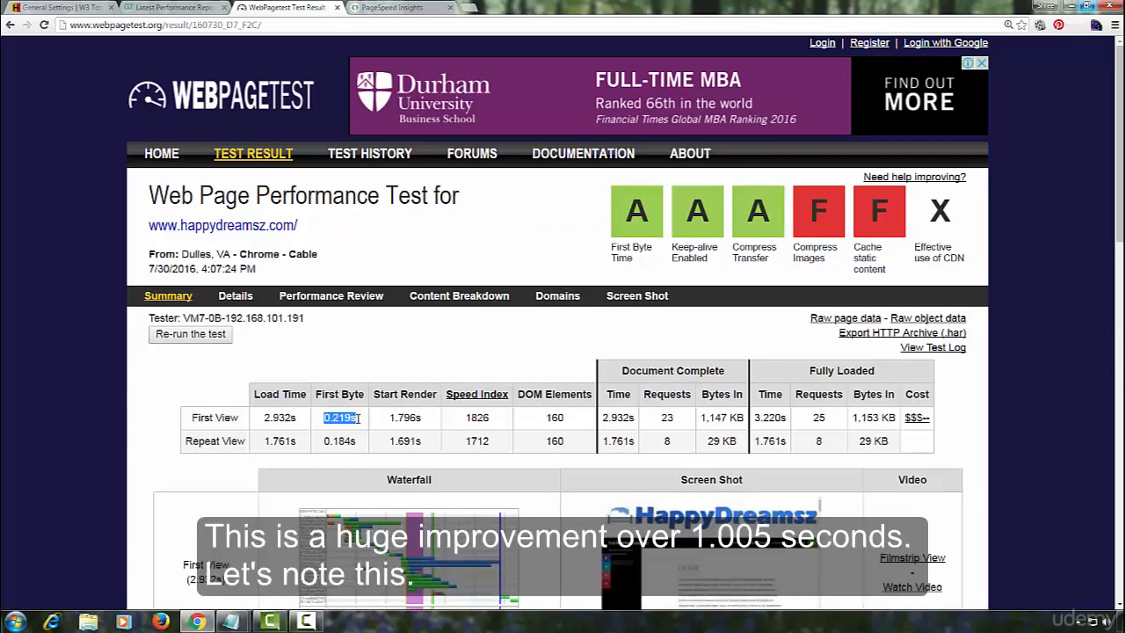
click(385, 348)
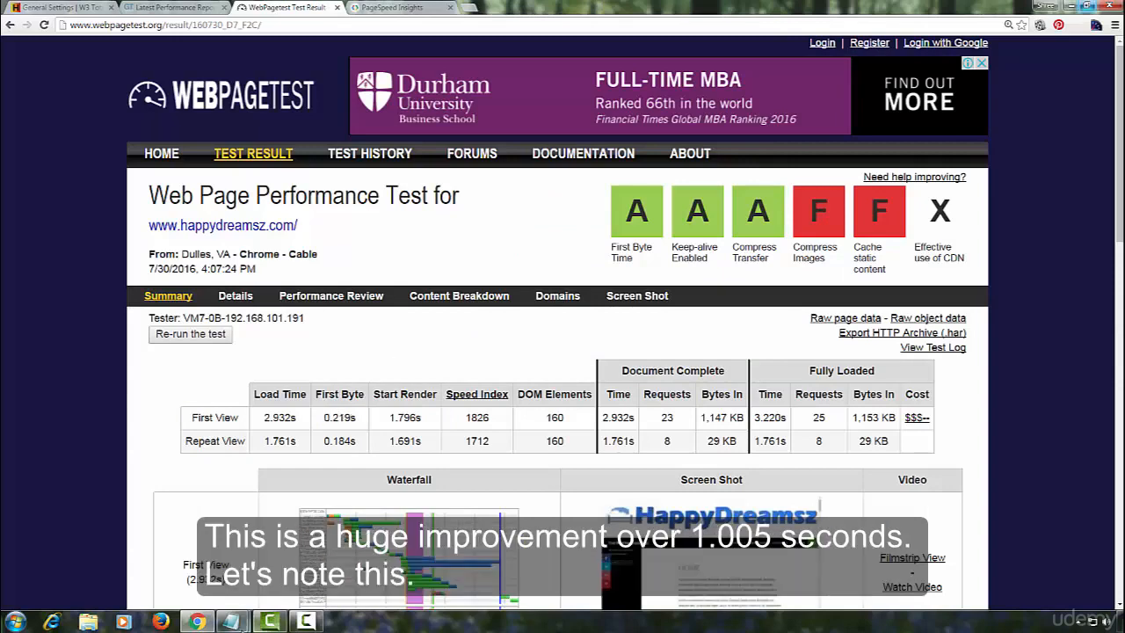
mouse_move(239, 623)
click(303, 554)
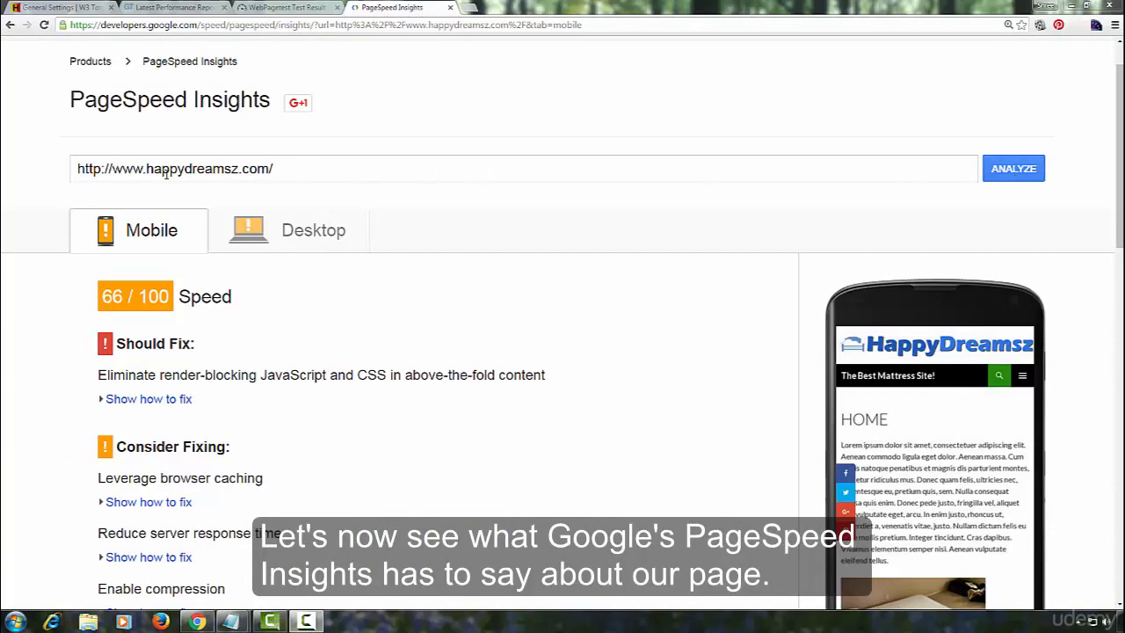
Analyze the site again in Google PageSpeed Insights and check both the mobile and desktop scores
click(1013, 168)
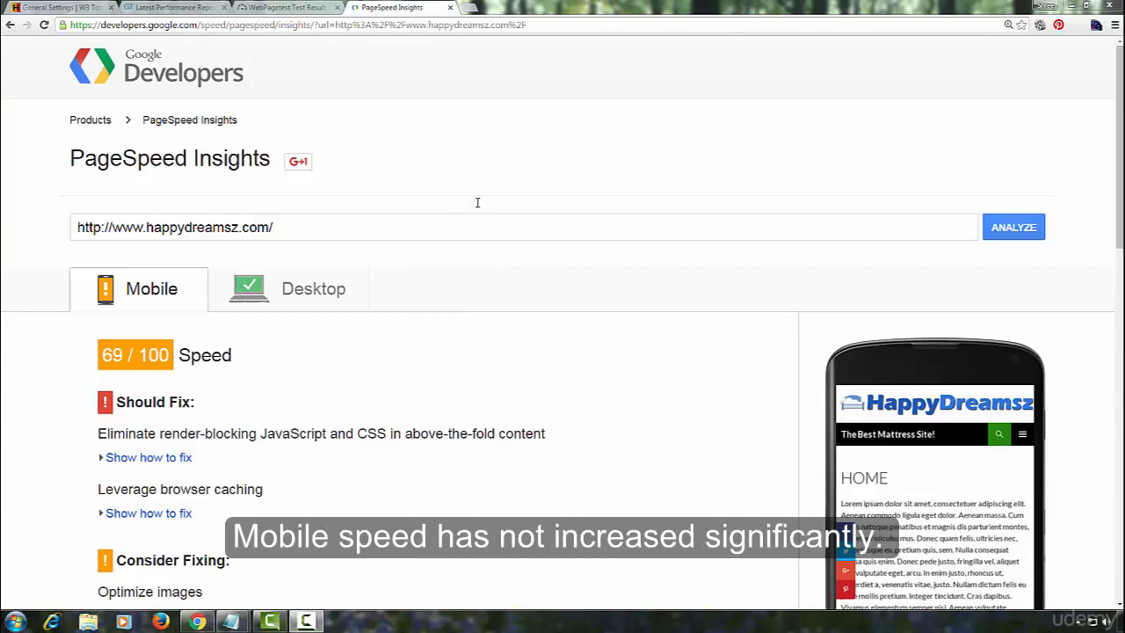
scroll(384, 211, down, 3)
scroll(384, 211, down, 1)
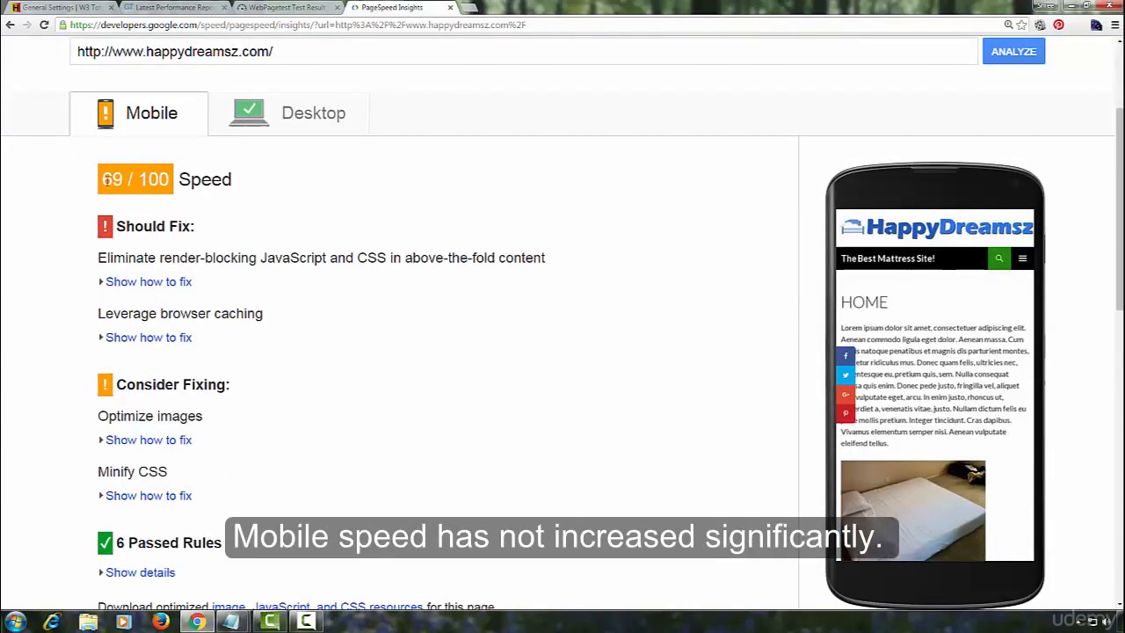
click(314, 122)
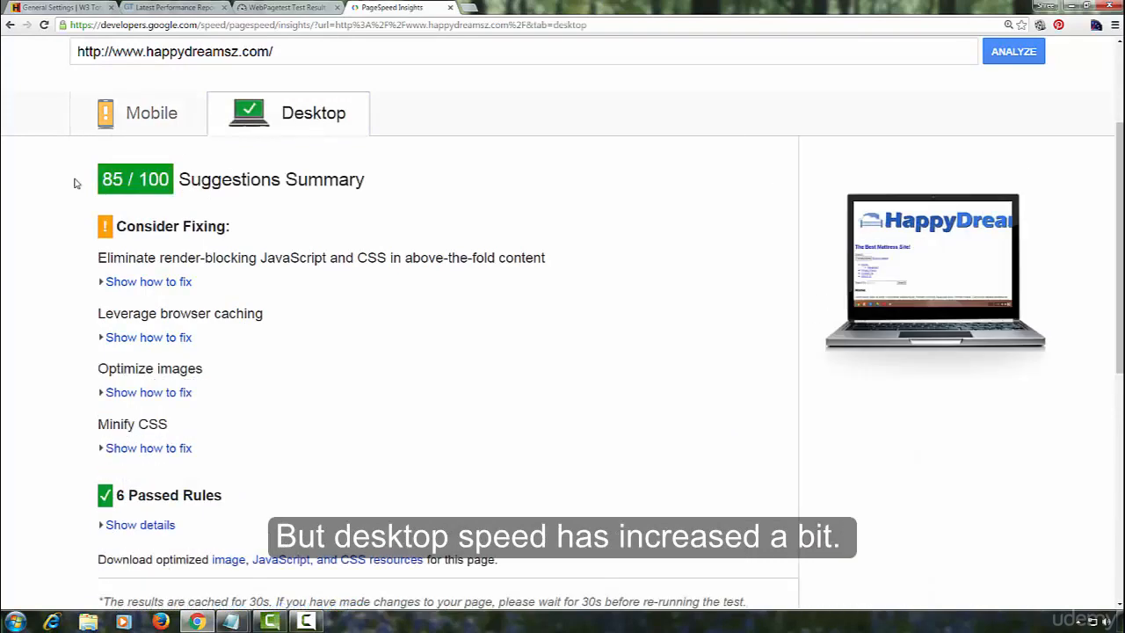
click(151, 112)
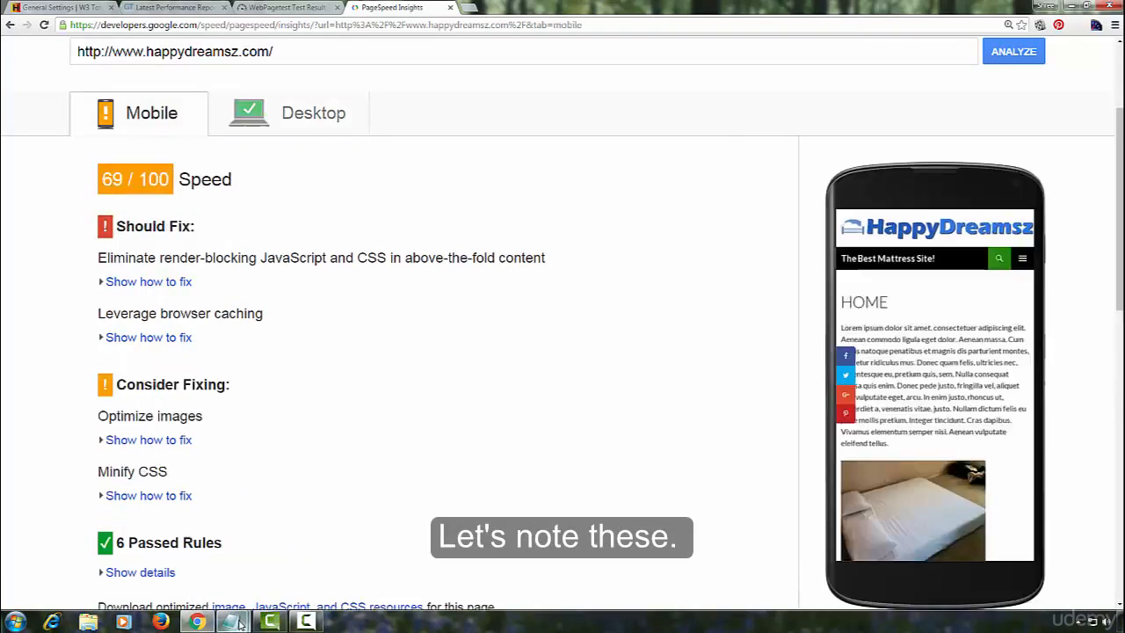
Add the new mobile speed 69/100 and desktop speed 85/100 beside their baseline values in the Notepad page speed notes
mouse_move(230, 621)
click(295, 553)
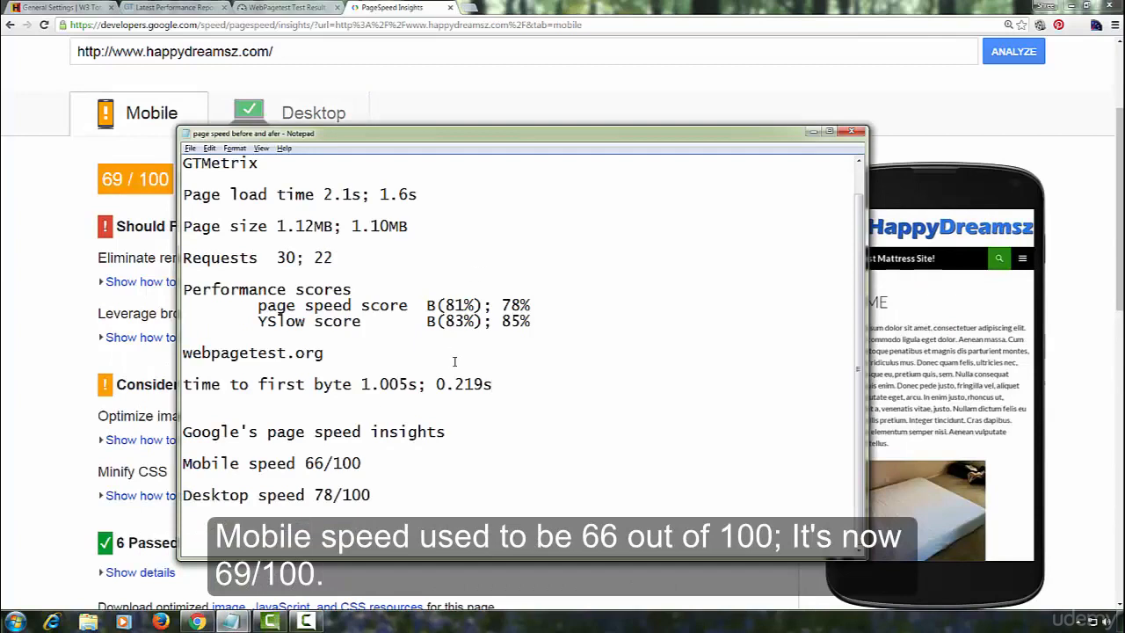
click(407, 461)
text(; 69/100)
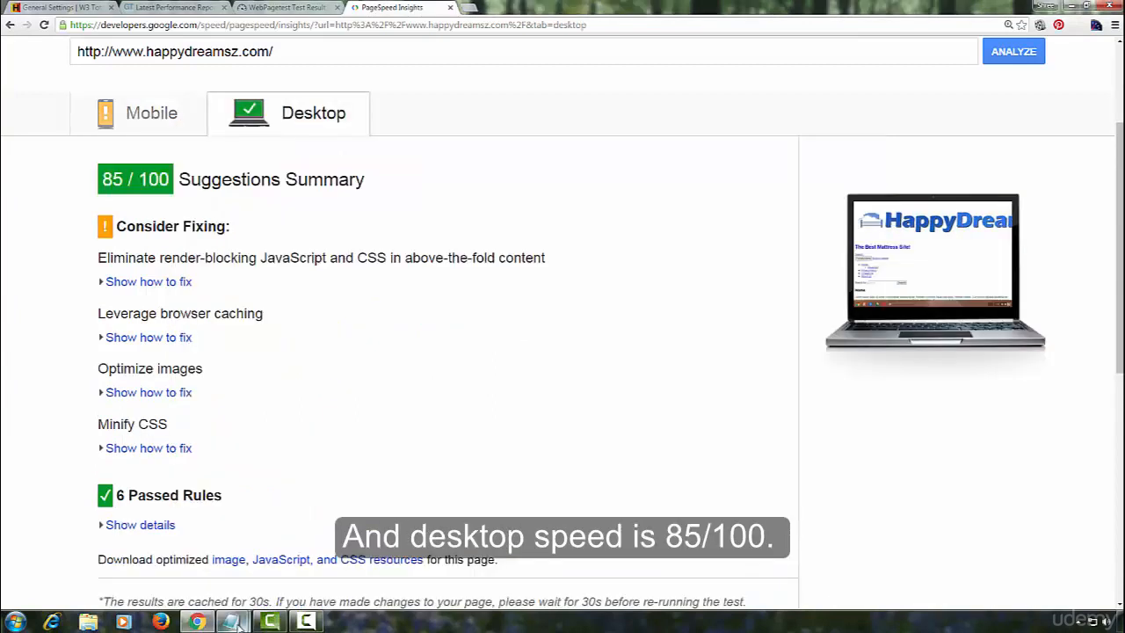
click(233, 622)
click(283, 564)
text(85/100)
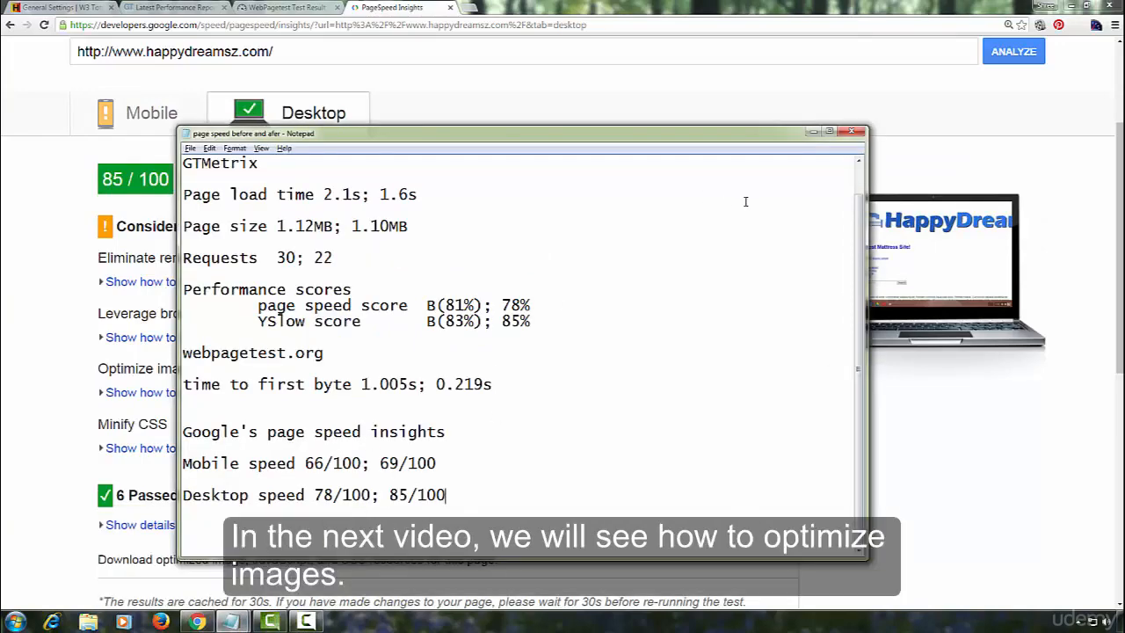
click(814, 132)
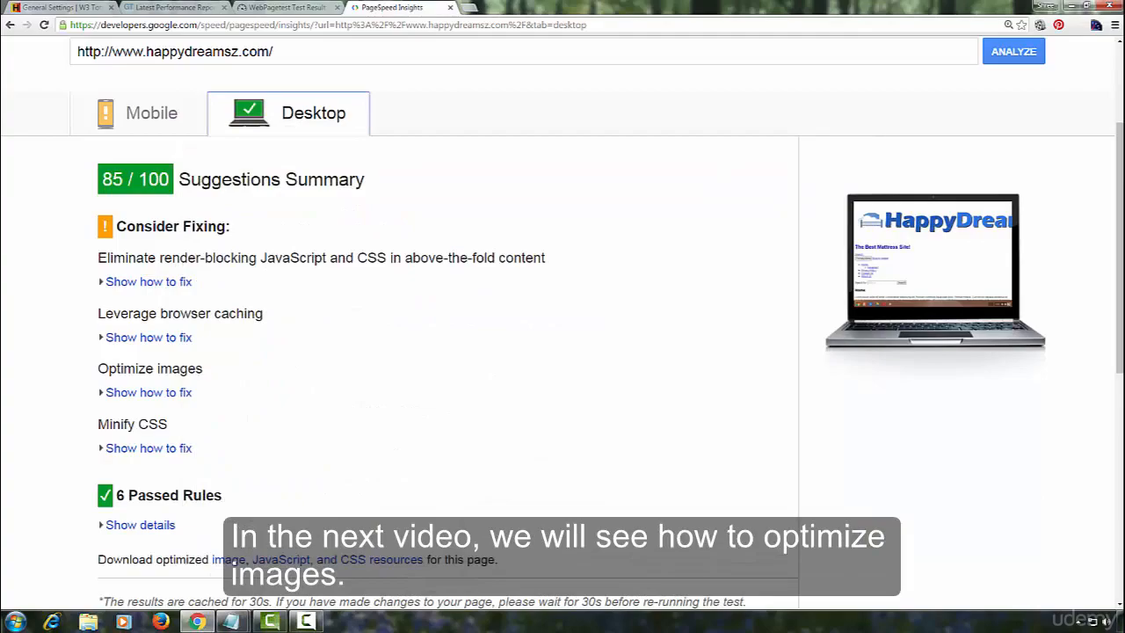